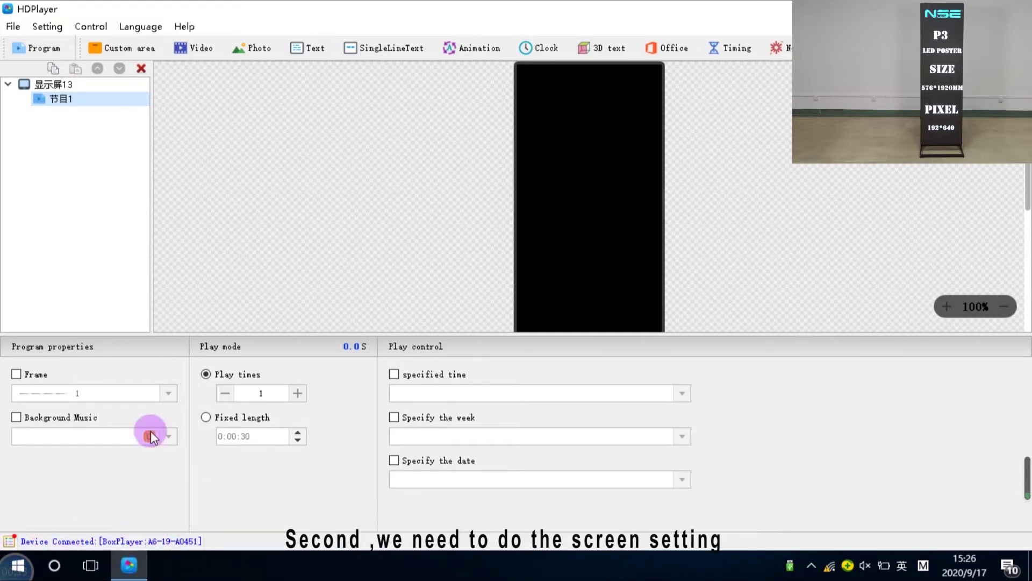
# Set the screen parameters to device type A6 with a width of 192 and a height of 640
pyautogui.click(48, 26)
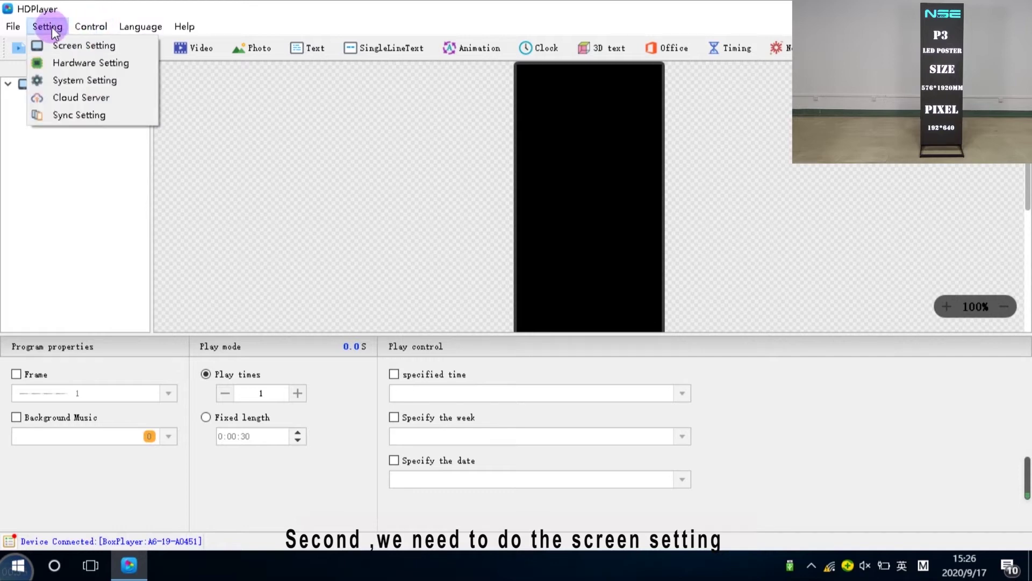
pyautogui.click(61, 47)
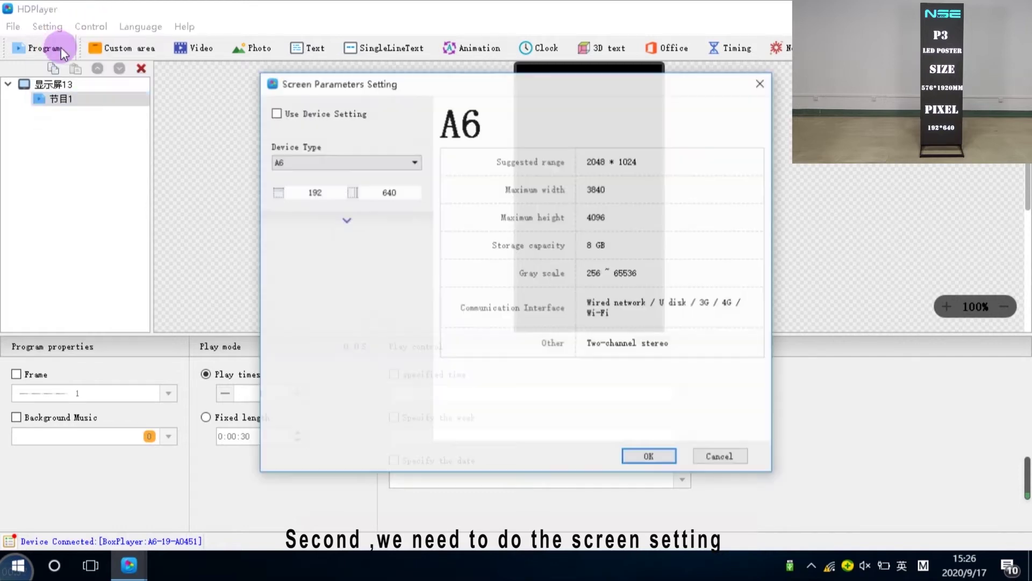
pyautogui.click(308, 162)
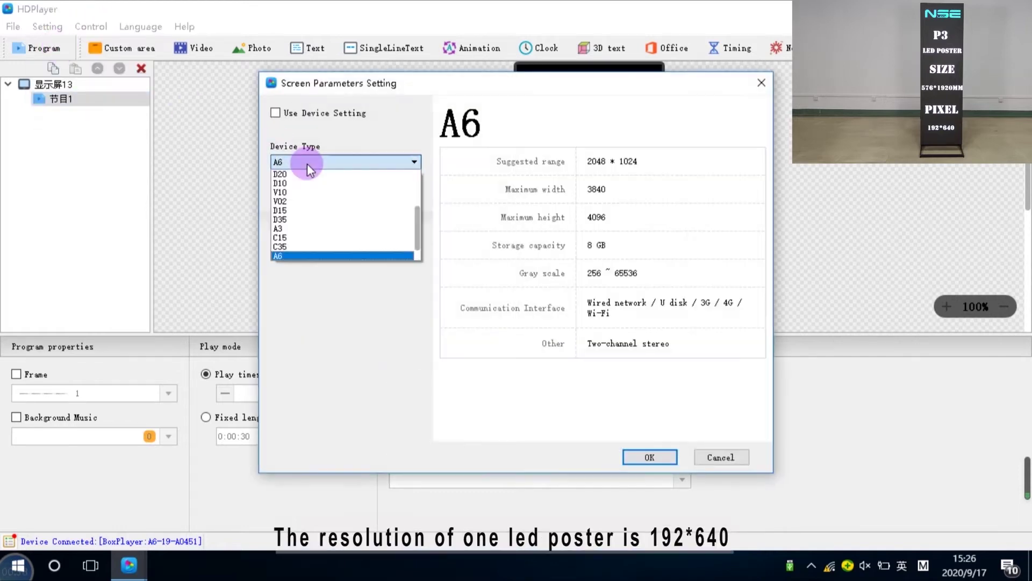
pyautogui.click(301, 256)
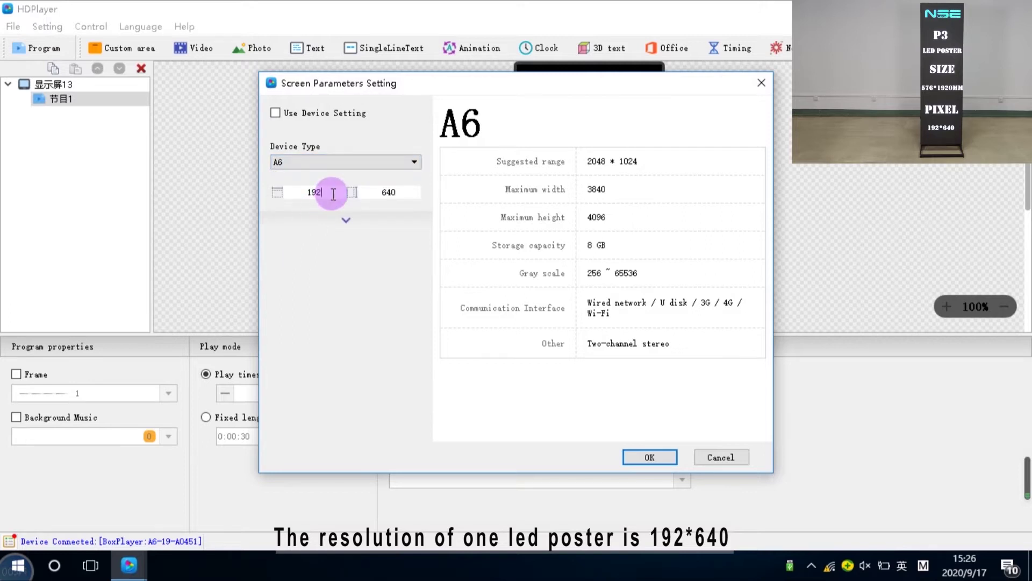
pyautogui.moveTo(334, 193); pyautogui.dragTo(306, 197)
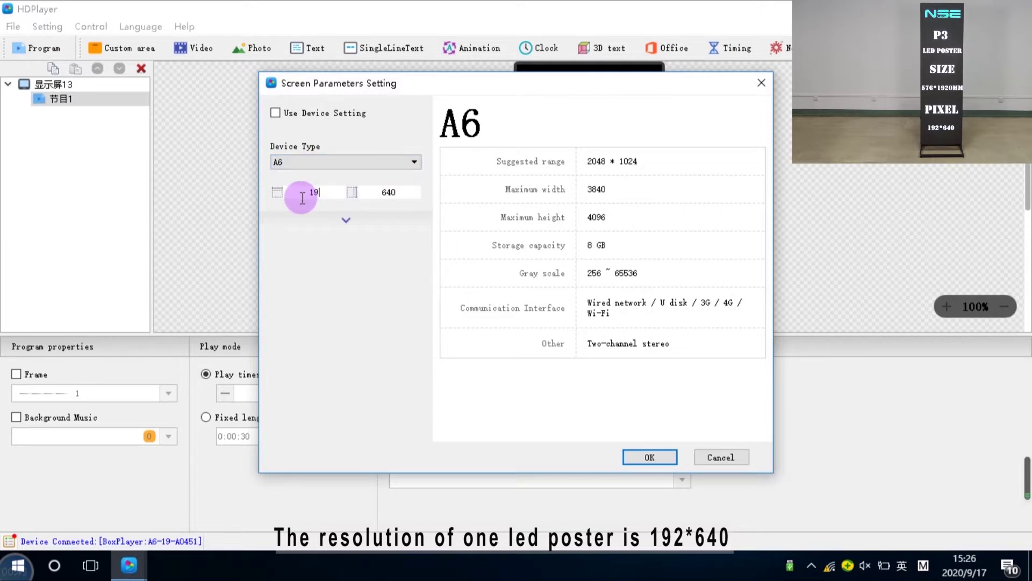
pyautogui.moveTo(409, 195); pyautogui.dragTo(364, 195)
pyautogui.write('640')
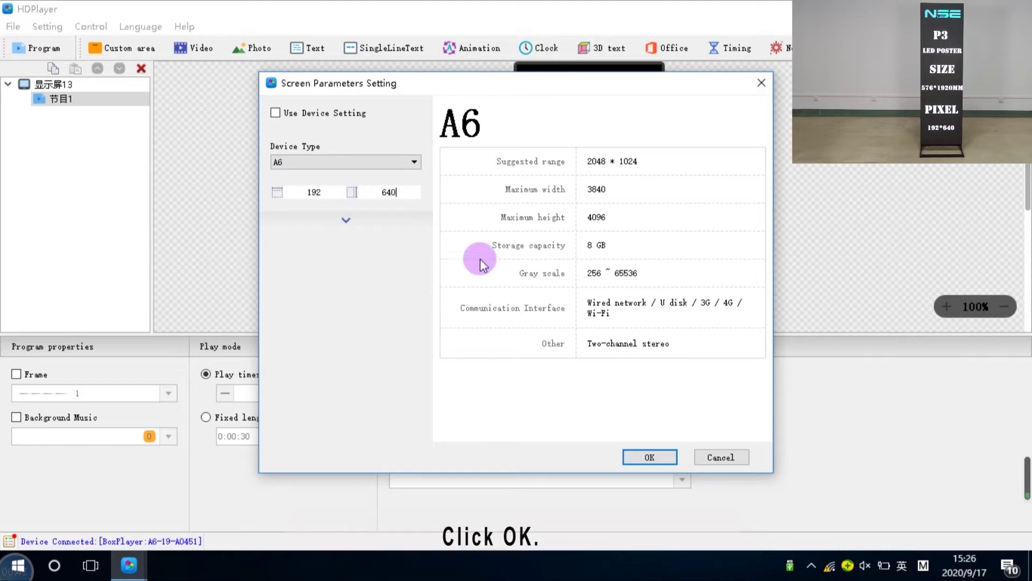
pyautogui.click(668, 456)
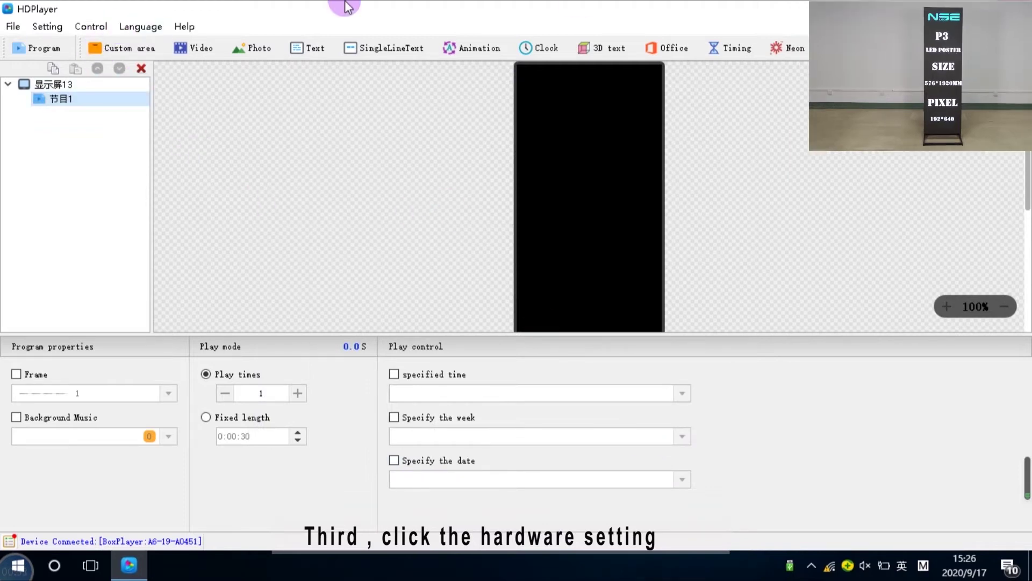
# Open the hardware settings and unlock them with the settings password
pyautogui.click(53, 28)
pyautogui.click(56, 69)
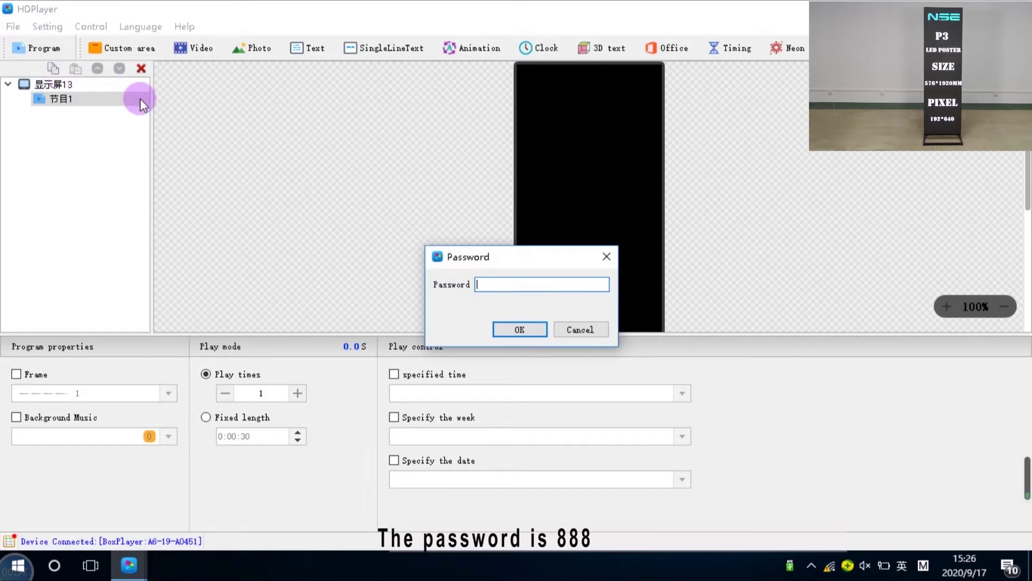
pyautogui.click(520, 330)
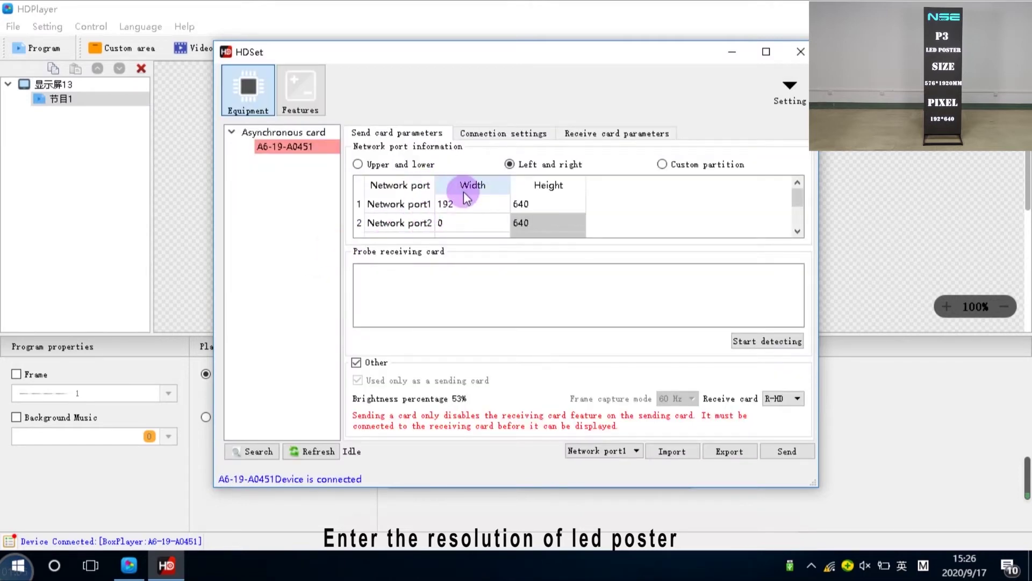
# Set Network port1 in the send card parameters to a width of 192 and a height of 640
pyautogui.click(466, 203)
pyautogui.write('1')
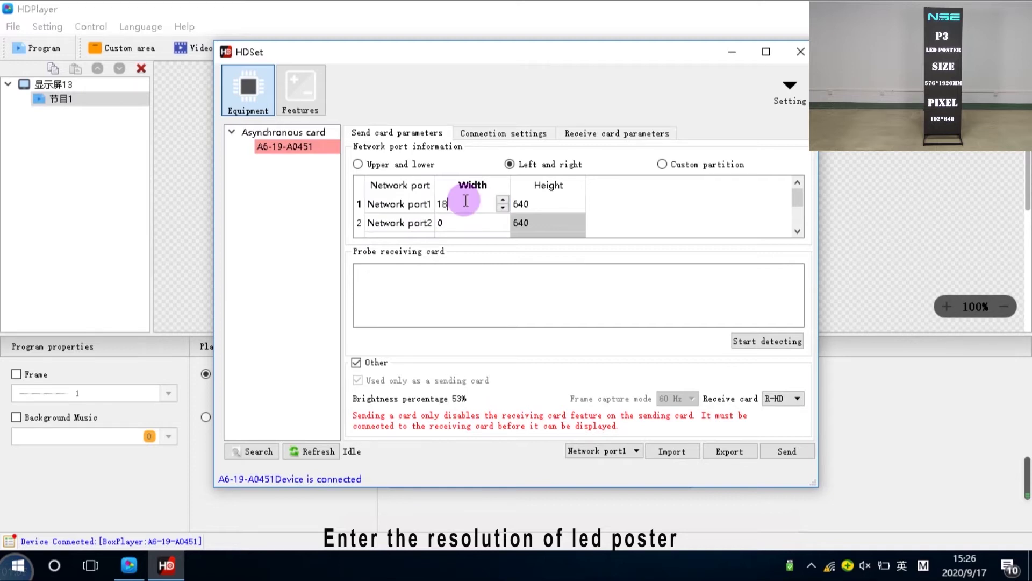
pyautogui.write('92')
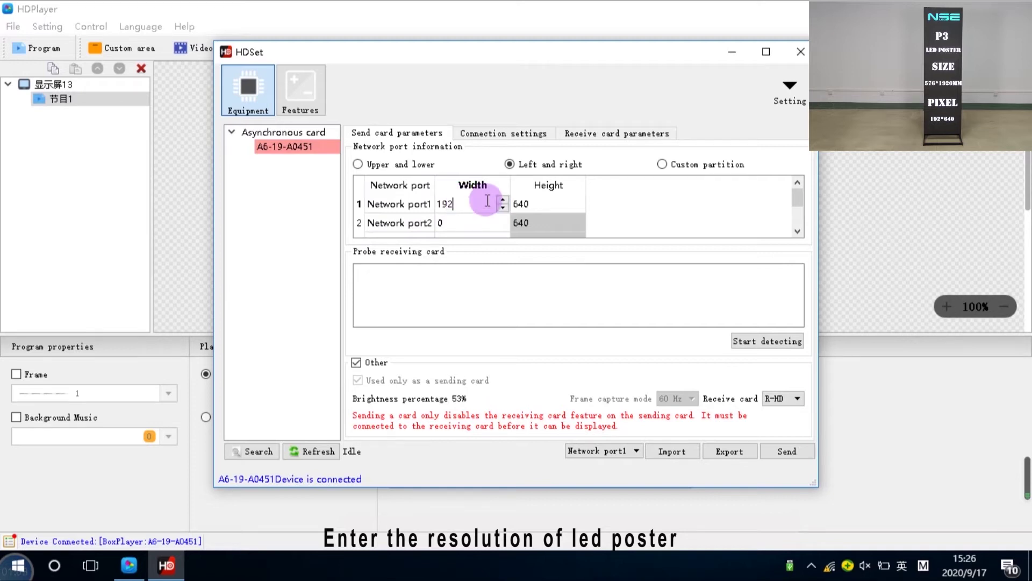
pyautogui.write('6')
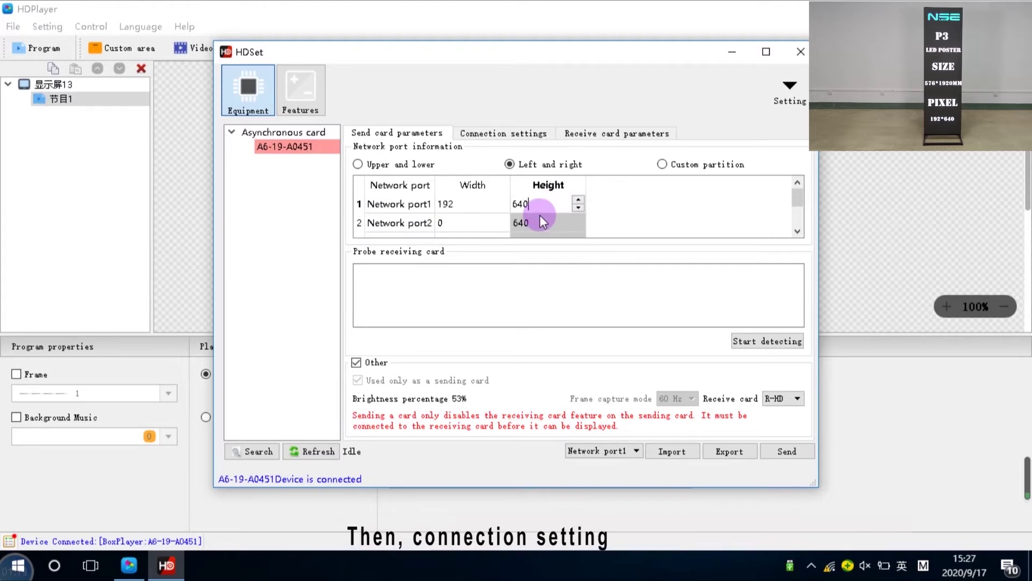
# Configure the receiving card connection as 1 row and 3 columns, send it to the device and close the hardware settings
pyautogui.click(497, 134)
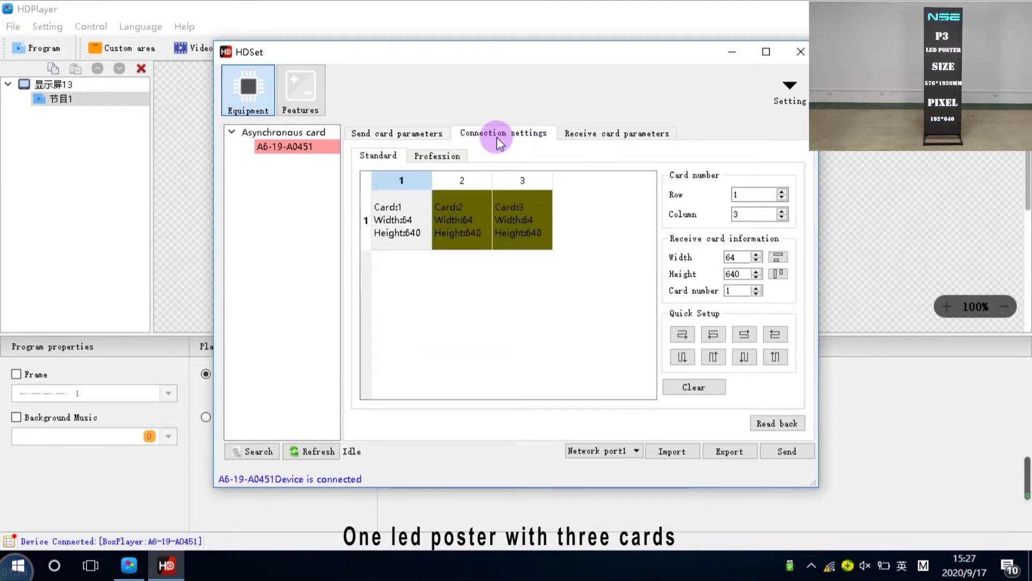
pyautogui.click(752, 195)
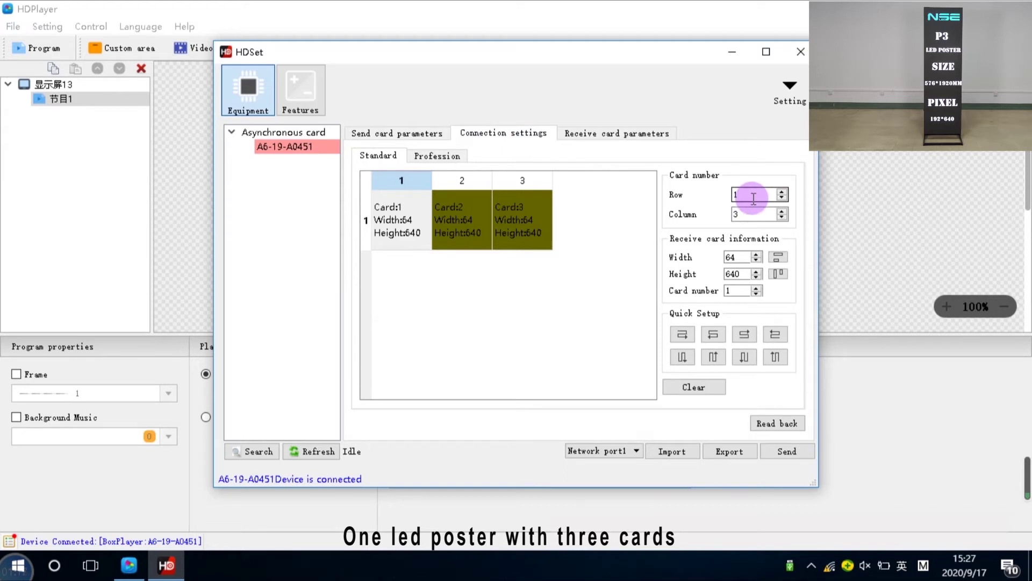
pyautogui.moveTo(751, 215); pyautogui.dragTo(723, 235)
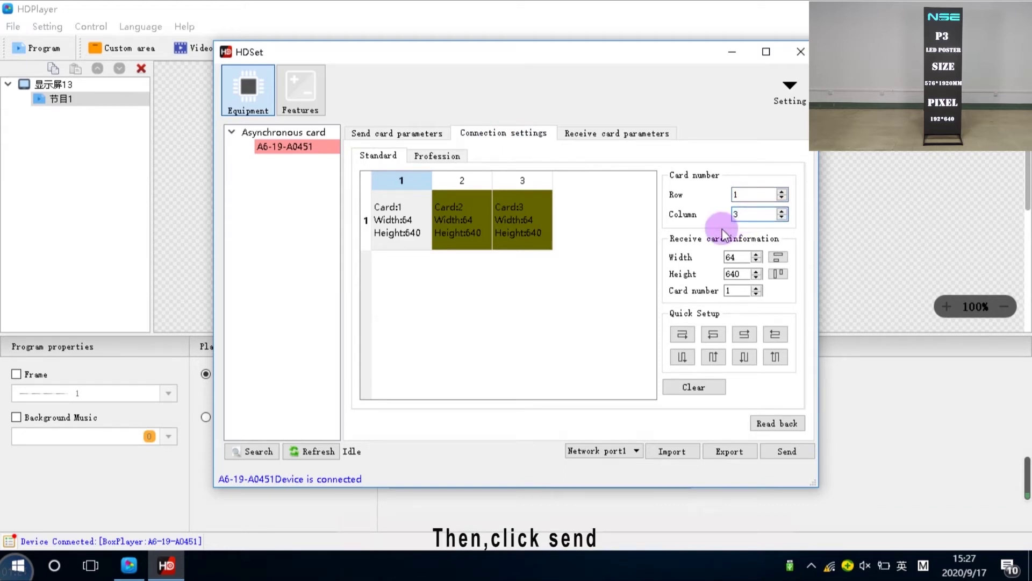
pyautogui.click(785, 449)
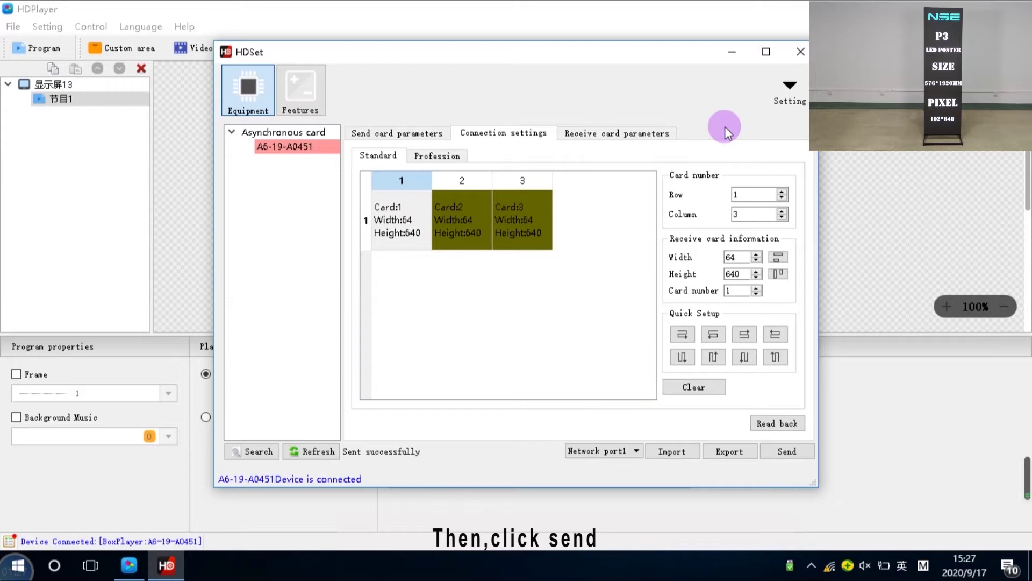
pyautogui.click(801, 51)
# Add a photo area with the last three JPG images of the 单台图片 folder and make it fill the full screen
pyautogui.click(258, 48)
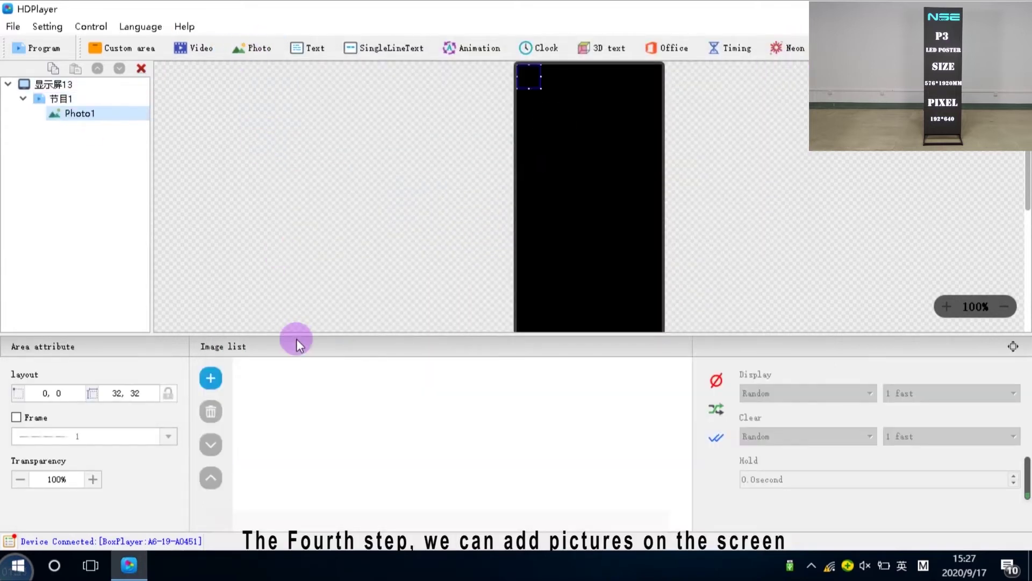
pyautogui.click(209, 378)
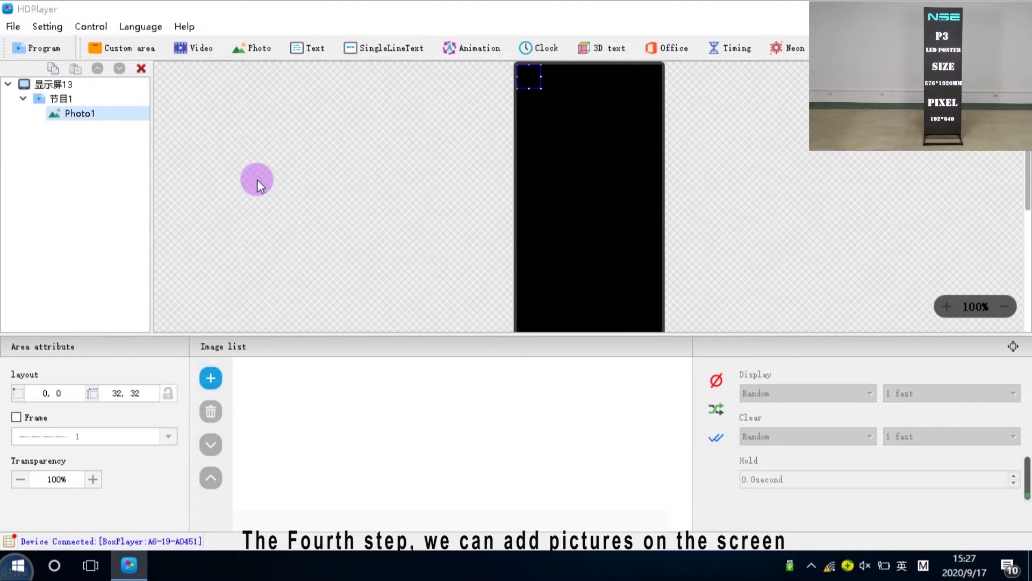
pyautogui.click(225, 252)
pyautogui.keyDown('shift'); pyautogui.click(207, 236); pyautogui.keyUp('shift')
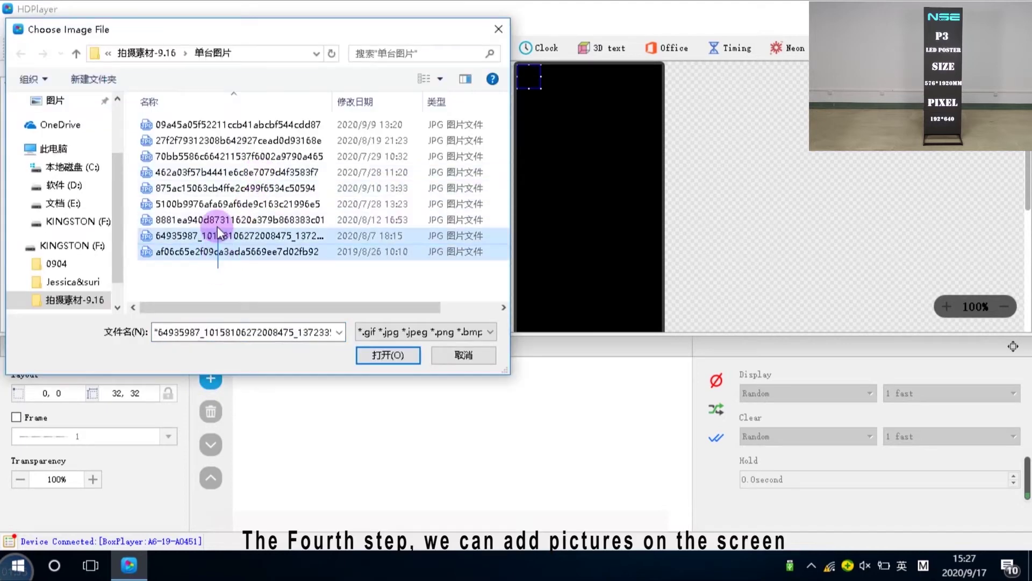
pyautogui.keyDown('shift'); pyautogui.click(208, 219); pyautogui.keyUp('shift')
pyautogui.click(388, 354)
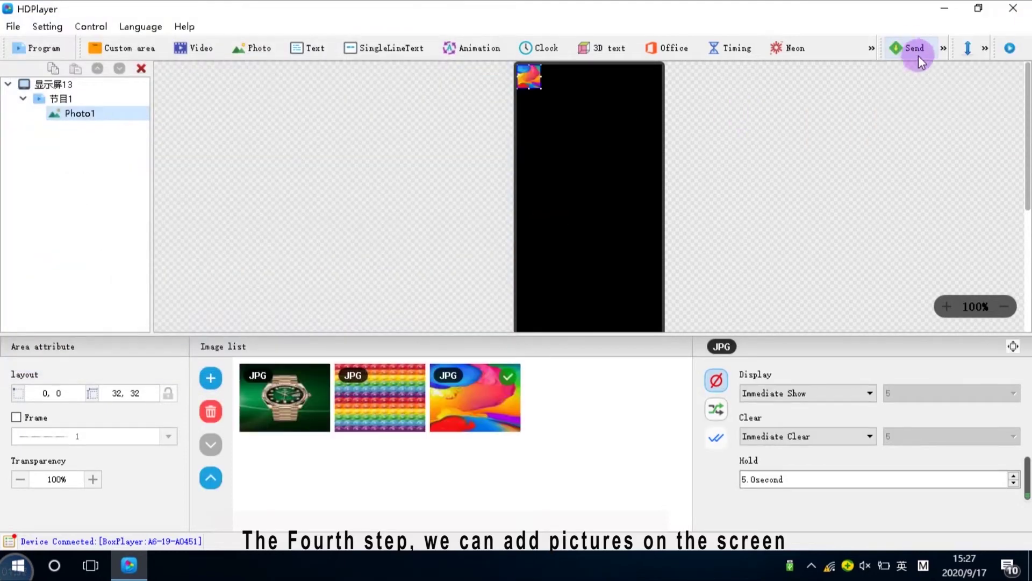
pyautogui.click(985, 49)
pyautogui.click(945, 71)
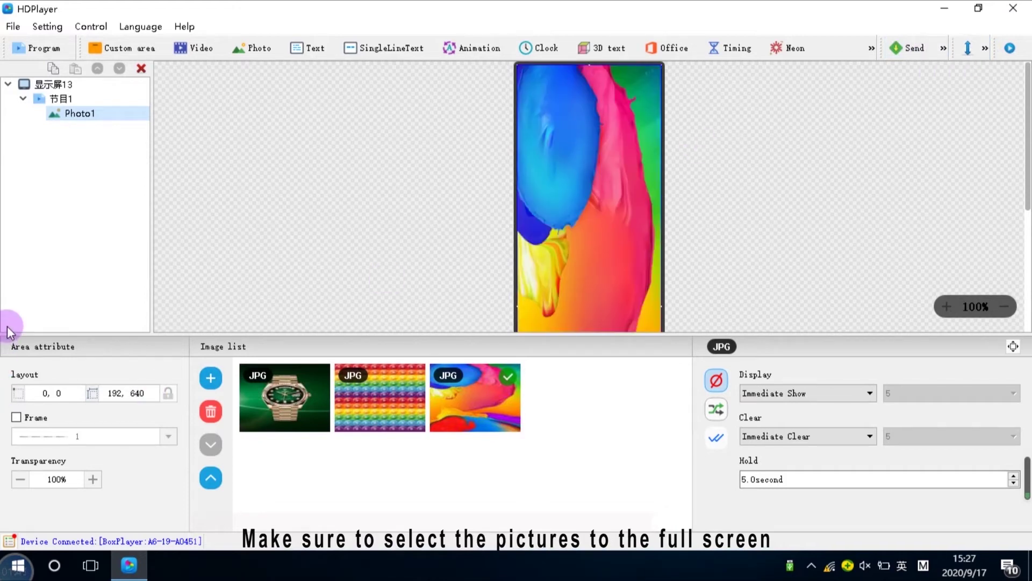
# Send the 显示屏13 project to device A6-19-A0451
pyautogui.click(896, 54)
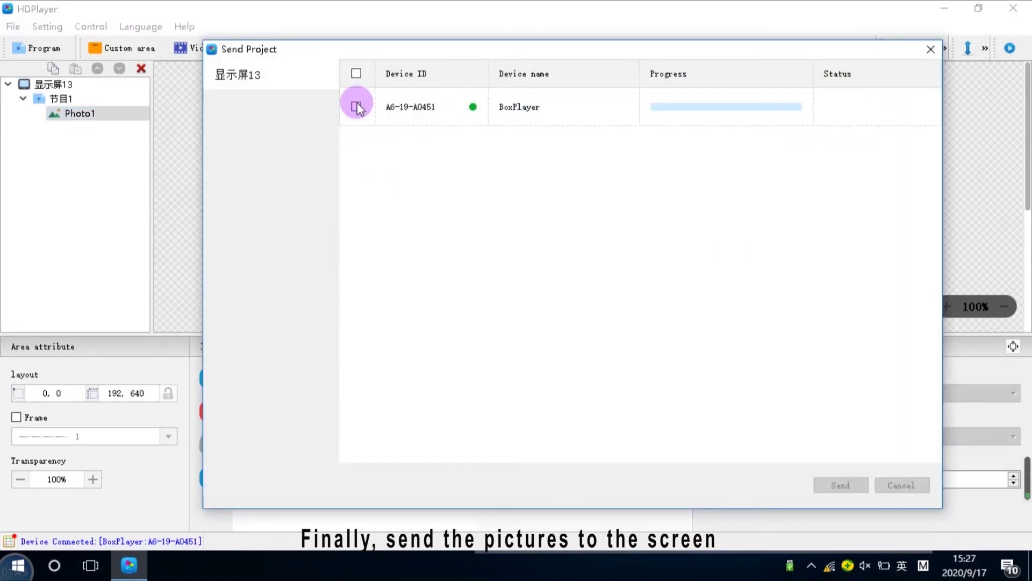
pyautogui.click(356, 107)
pyautogui.click(843, 486)
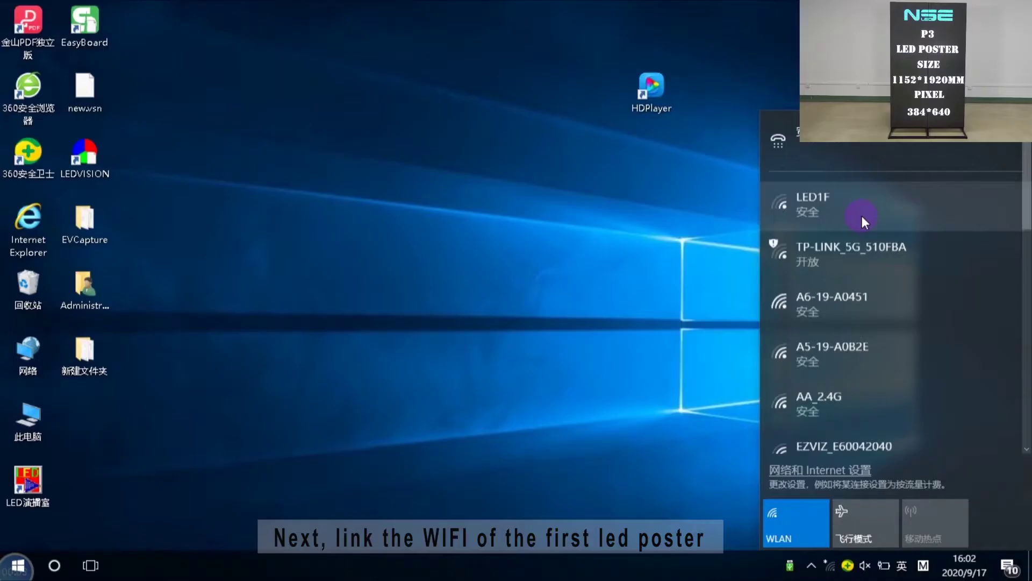
# Connect to the first poster's Wi-Fi network A6-19-A0451 by entering its network security key
pyautogui.click(854, 305)
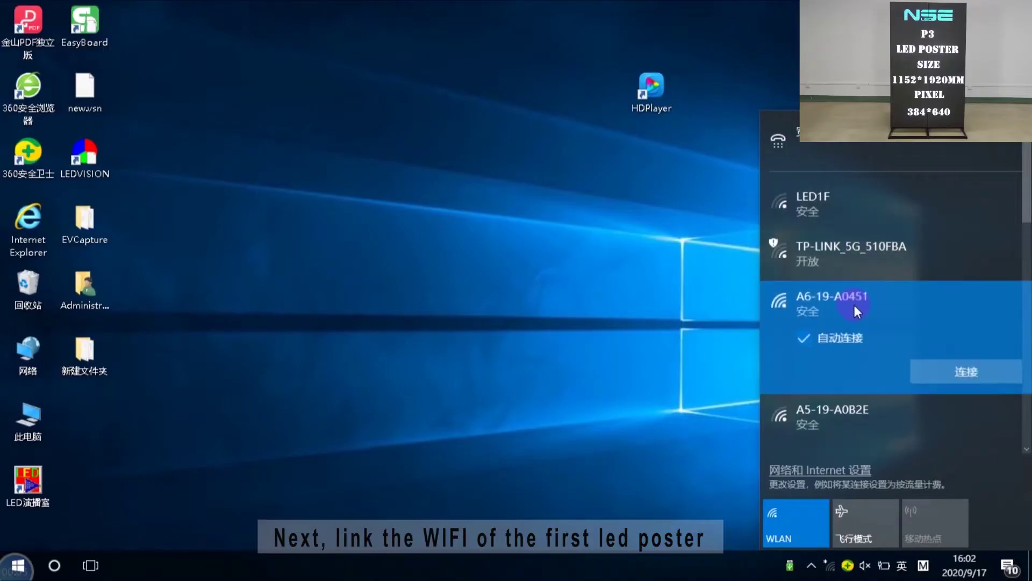
pyautogui.click(941, 370)
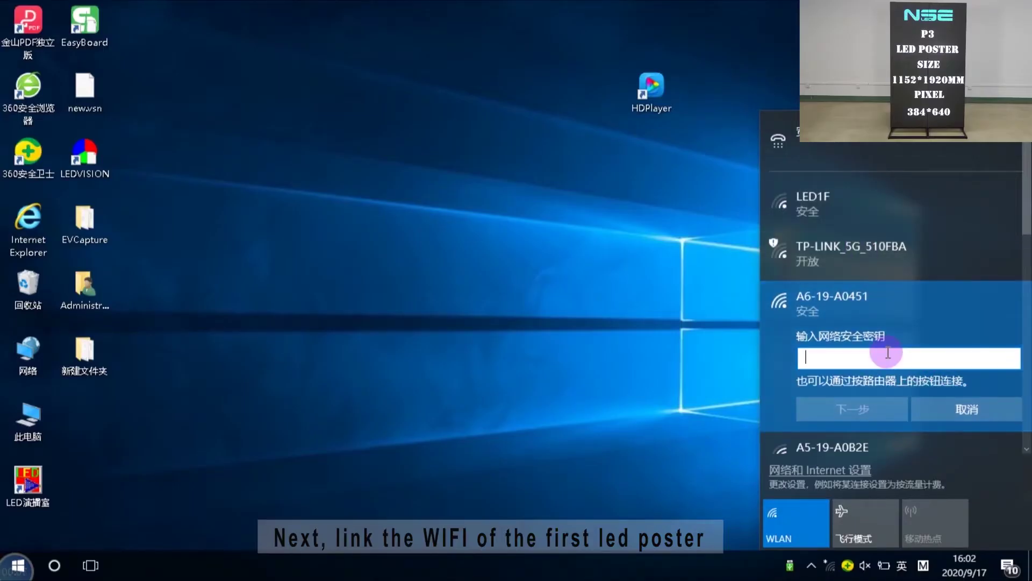
pyautogui.write('88')
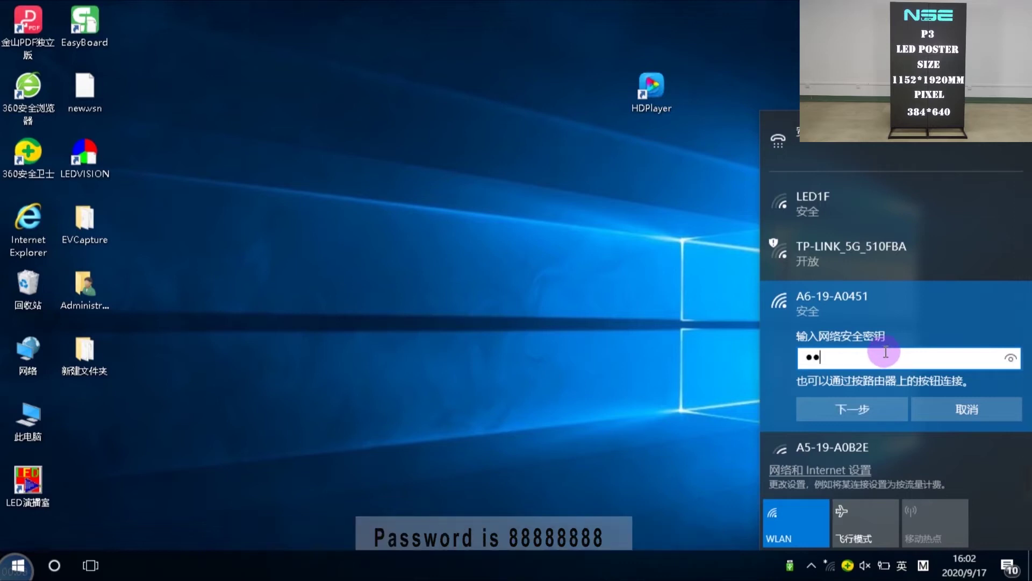
pyautogui.write('888888')
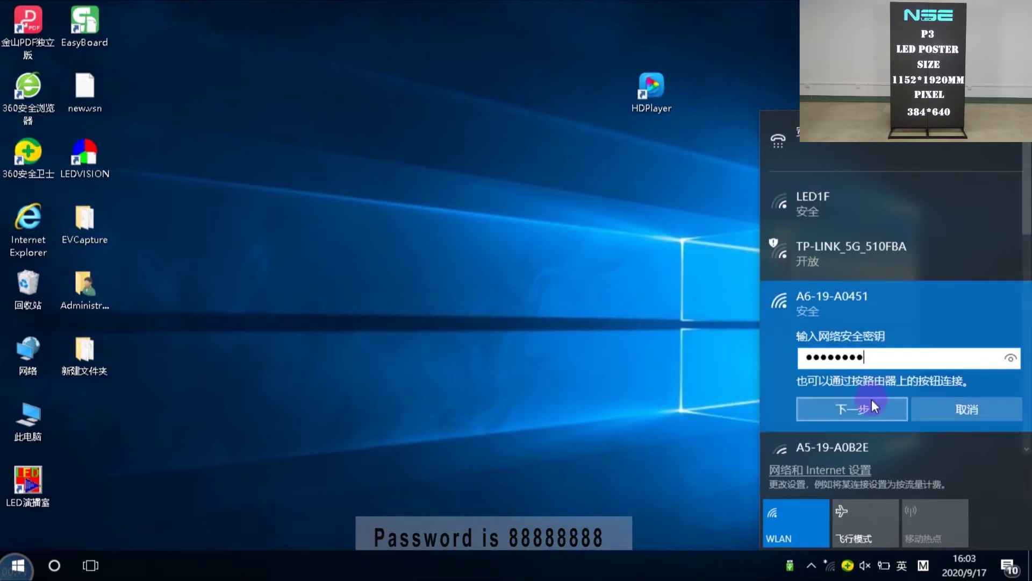
pyautogui.click(871, 401)
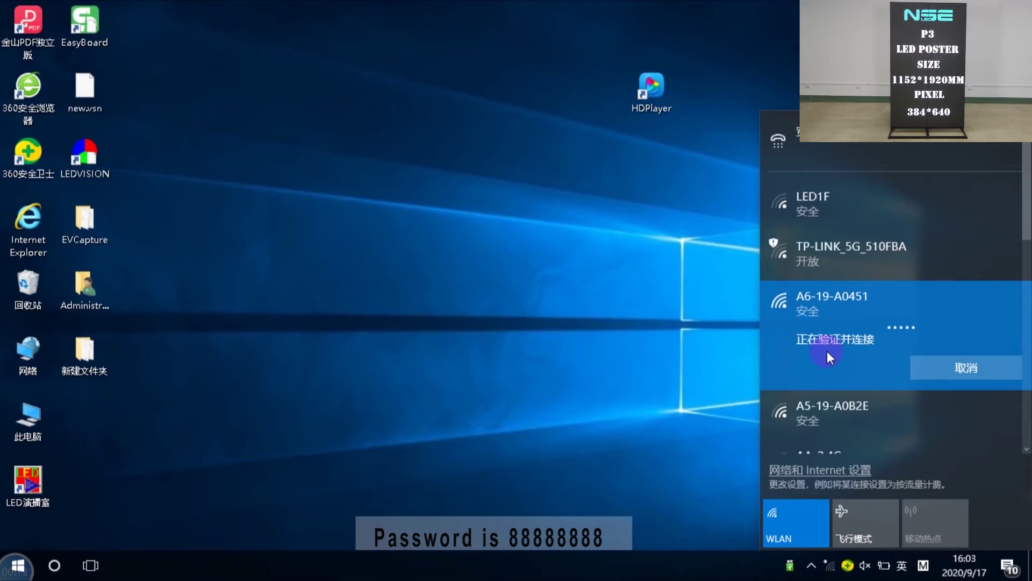
# Launch HDPlayer from its desktop shortcut
pyautogui.click(642, 100)
pyautogui.rightClick(653, 85)
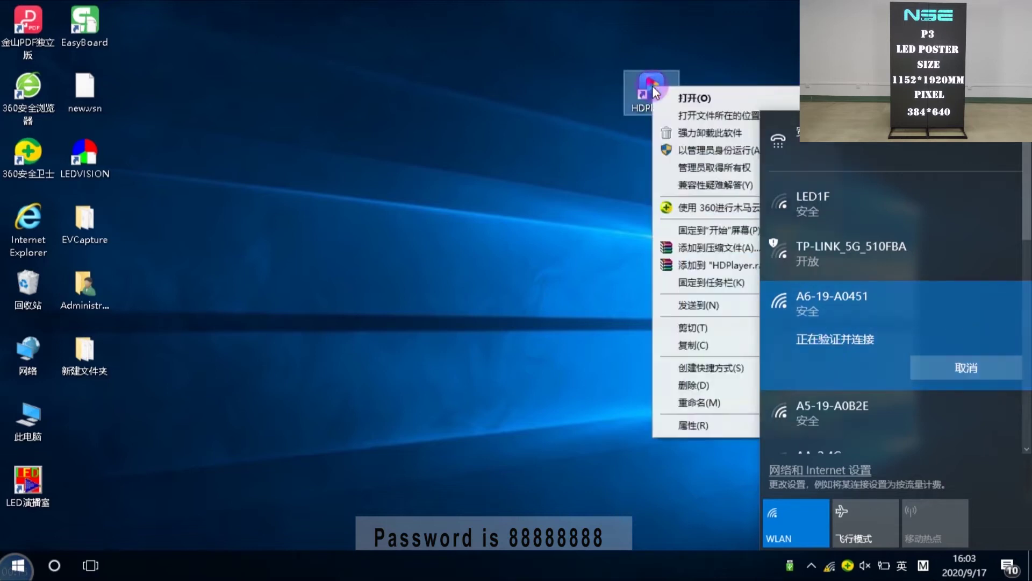
pyautogui.click(682, 95)
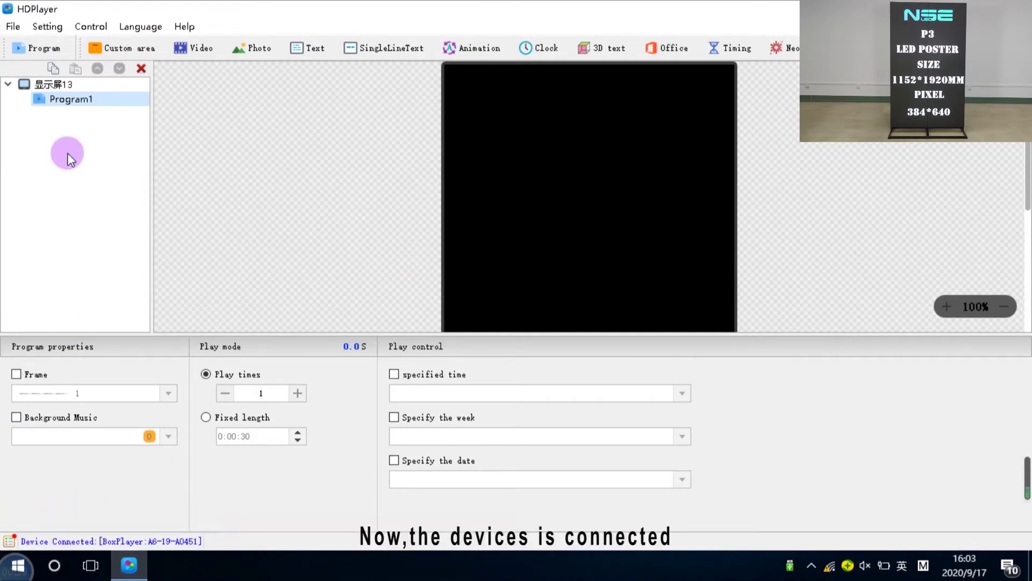
# Set the screen parameters for two combined posters to device type A6, width 384 and height 640
pyautogui.click(47, 26)
pyautogui.click(49, 41)
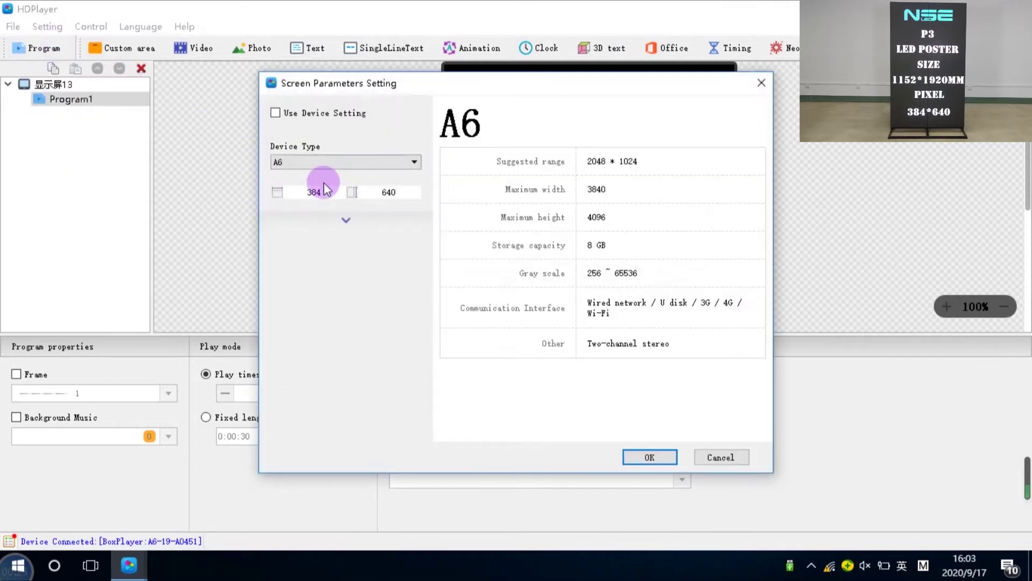
pyautogui.click(340, 161)
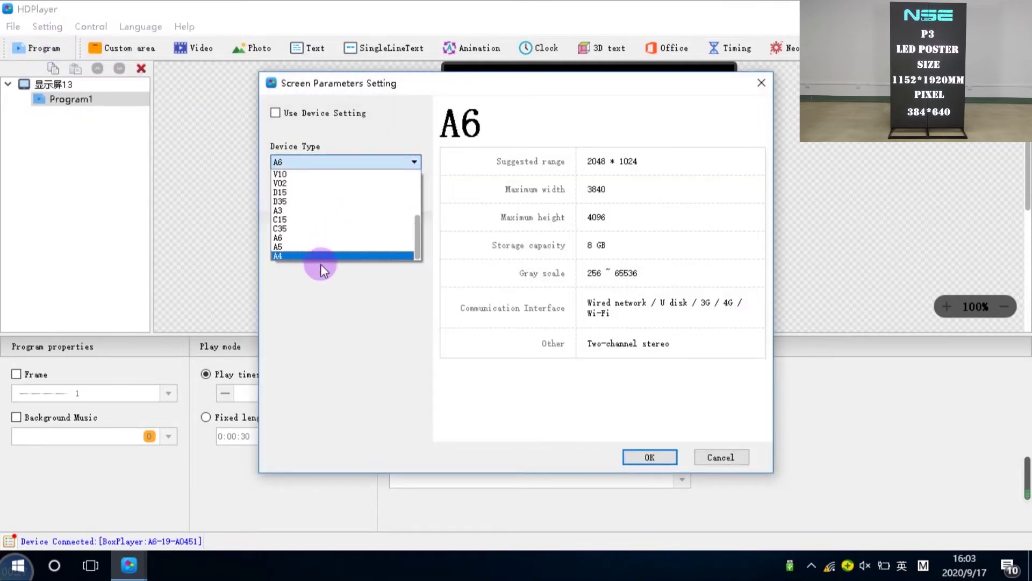
pyautogui.click(318, 238)
pyautogui.click(317, 193)
pyautogui.moveTo(317, 193); pyautogui.dragTo(291, 197)
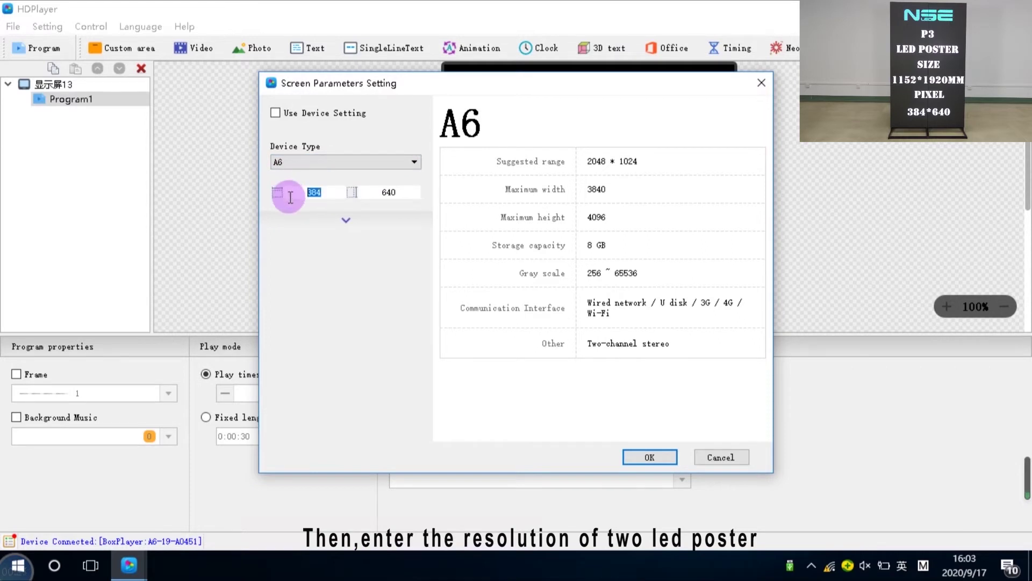
pyautogui.moveTo(415, 192); pyautogui.dragTo(373, 192)
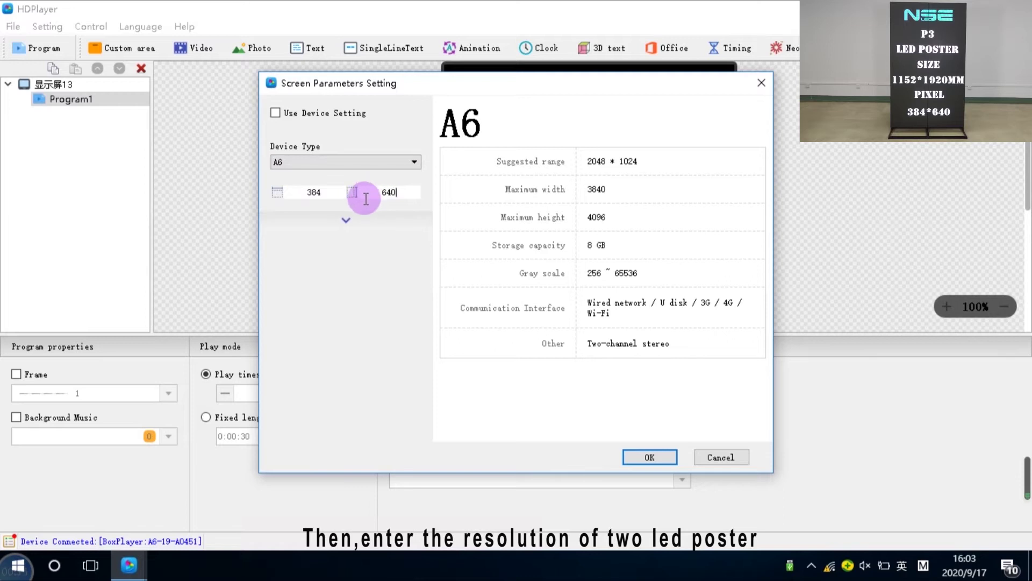
pyautogui.click(627, 456)
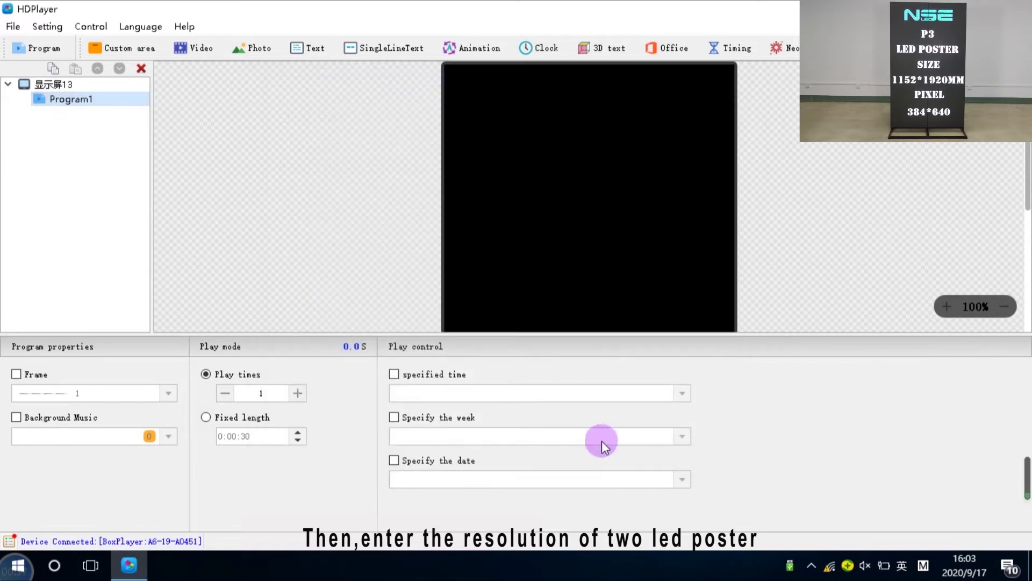
# Open the hardware settings by entering the hardware settings password
pyautogui.click(51, 29)
pyautogui.click(83, 64)
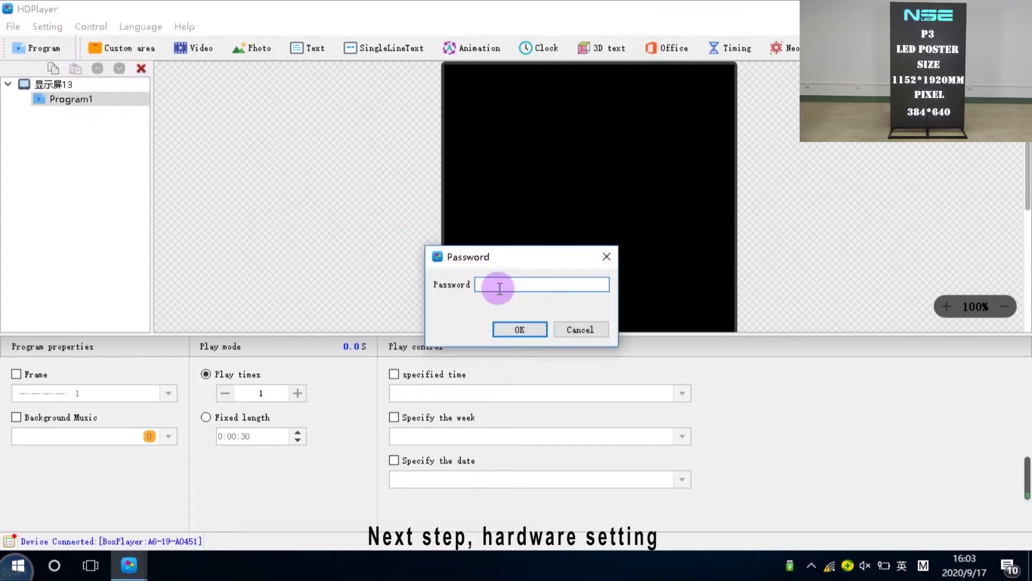
pyautogui.write('888')
pyautogui.click(516, 327)
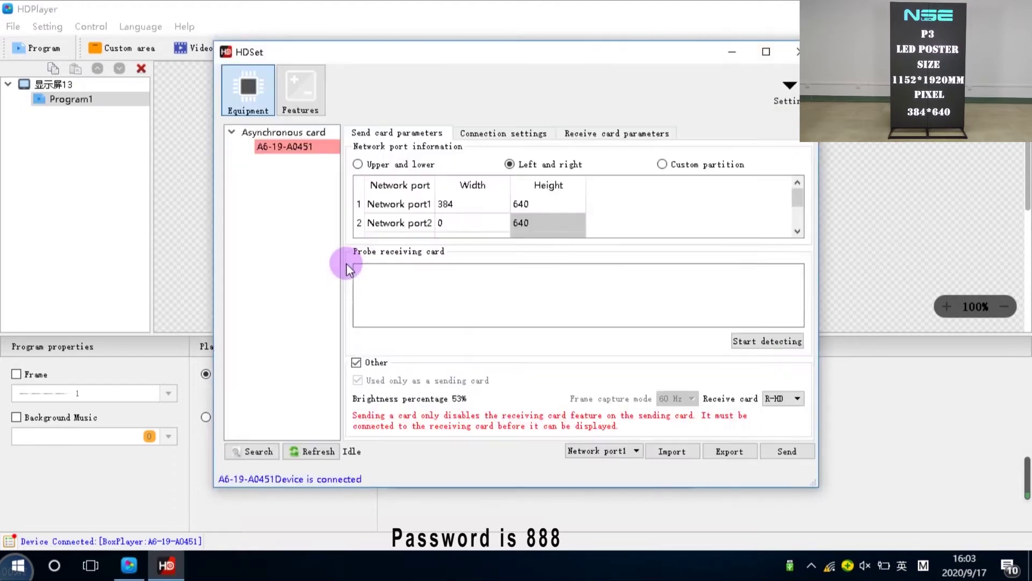
# Set network port 1 in the send card parameters to width 384 and height 640
pyautogui.click(441, 204)
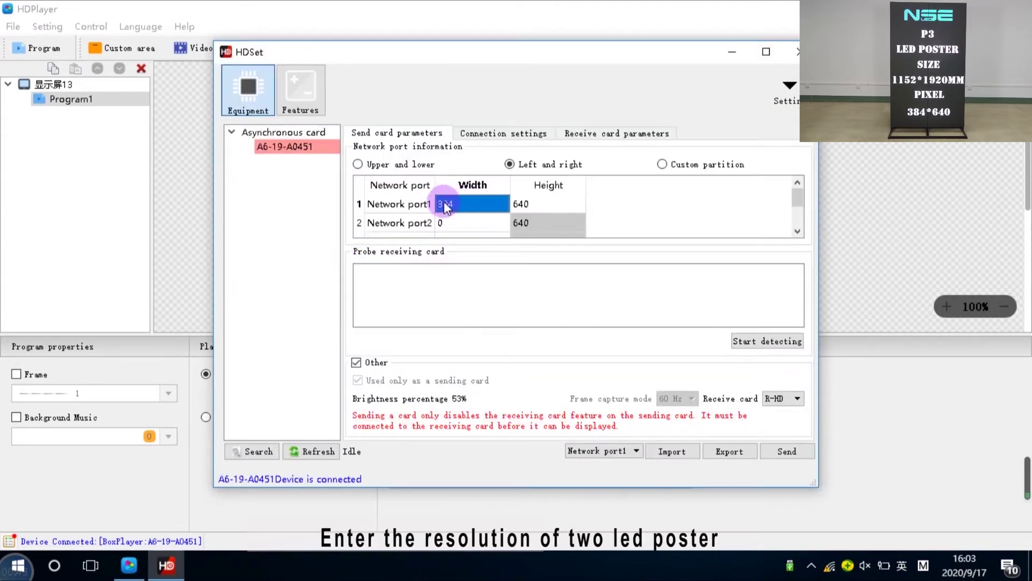
pyautogui.write('3')
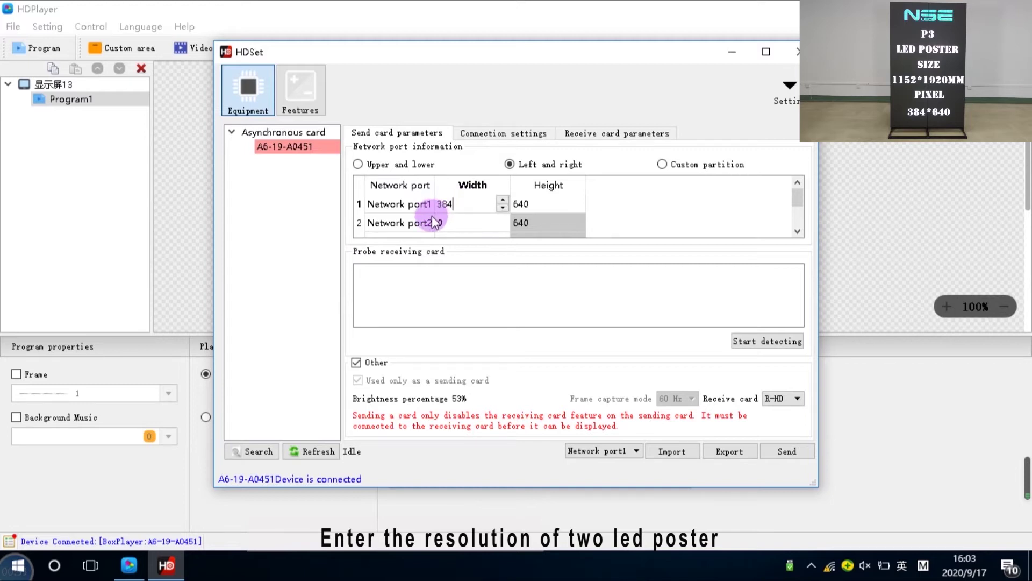
pyautogui.write('84')
pyautogui.click(528, 205)
pyautogui.write('64')
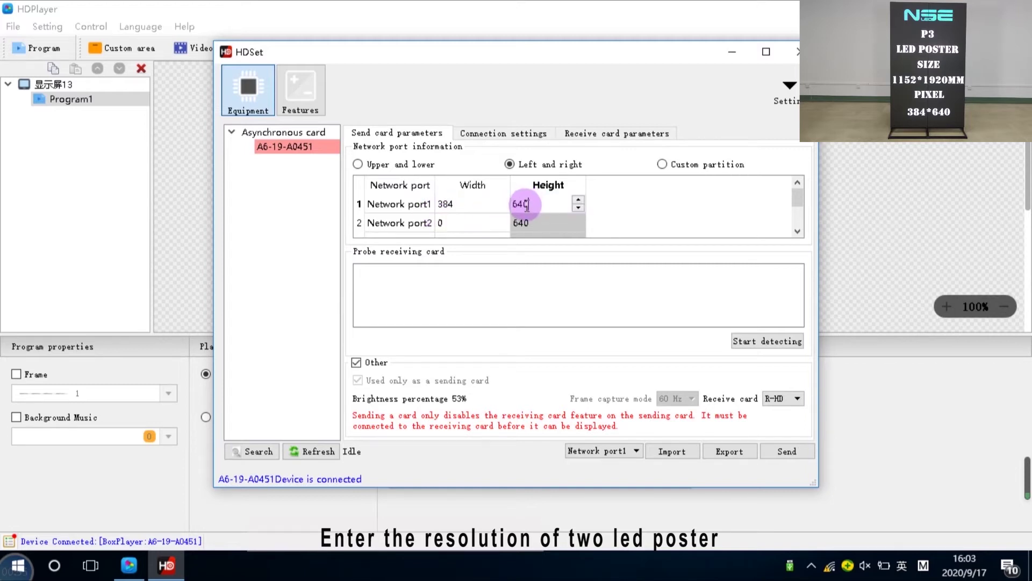
# Set the card number in the connection settings to 1 row and 6 columns and send the configuration to device A6-19-A0451
pyautogui.click(503, 134)
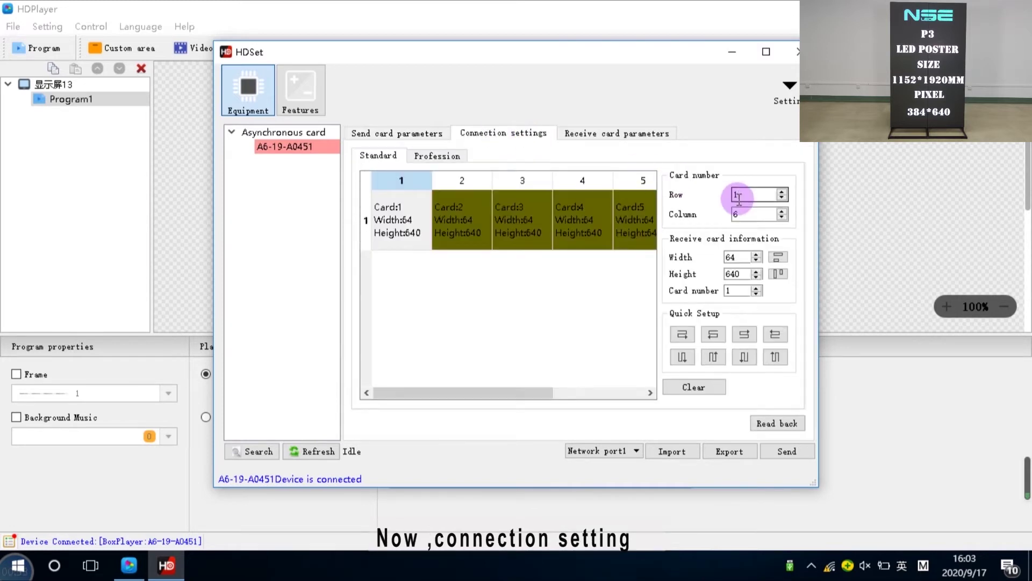
pyautogui.moveTo(739, 196); pyautogui.dragTo(725, 207)
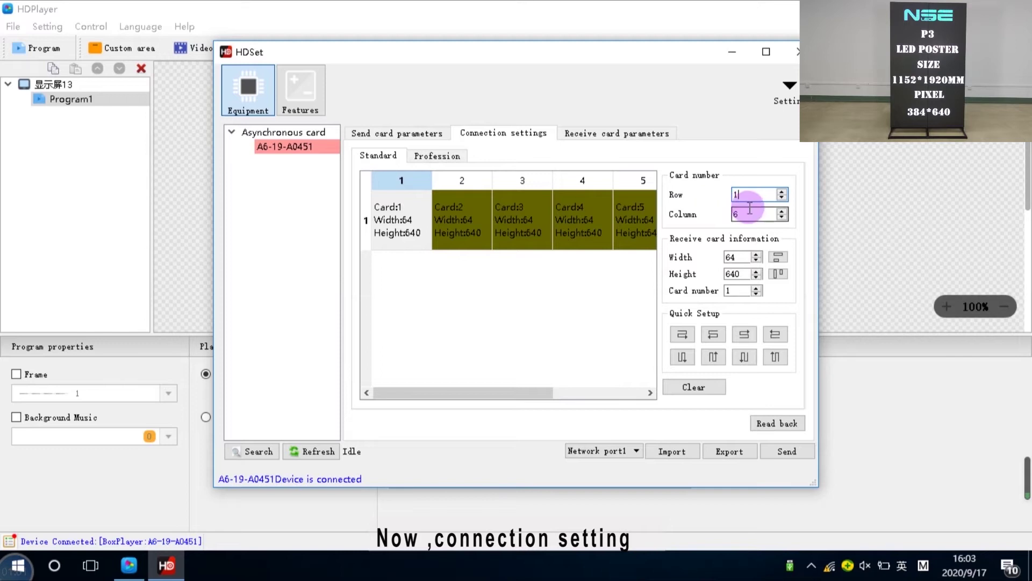
pyautogui.moveTo(751, 213); pyautogui.dragTo(728, 218)
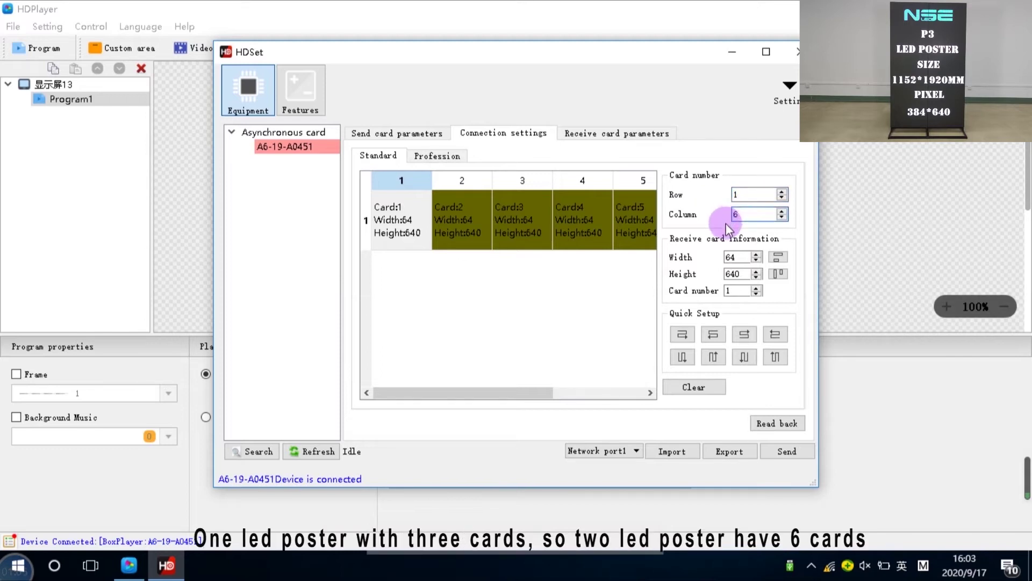
pyautogui.click(786, 451)
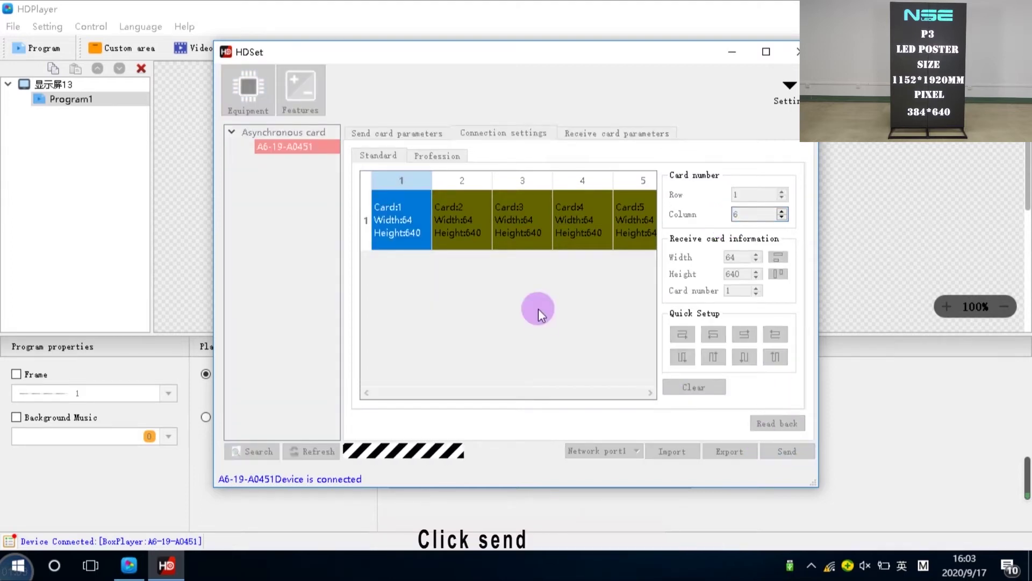
pyautogui.click(797, 52)
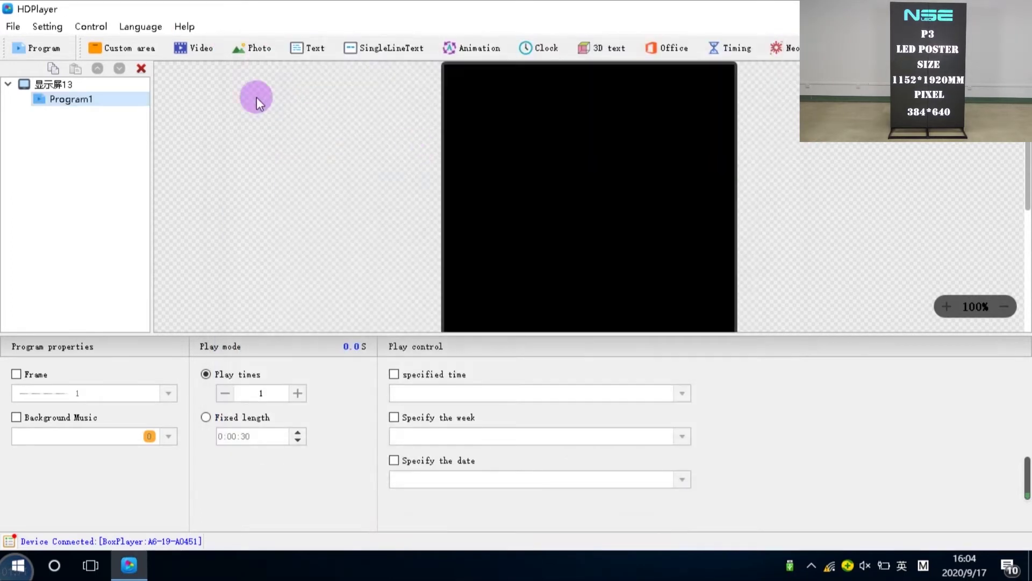
# Add a video area to Program1 and load the two MP4 clips into its video list
pyautogui.click(203, 52)
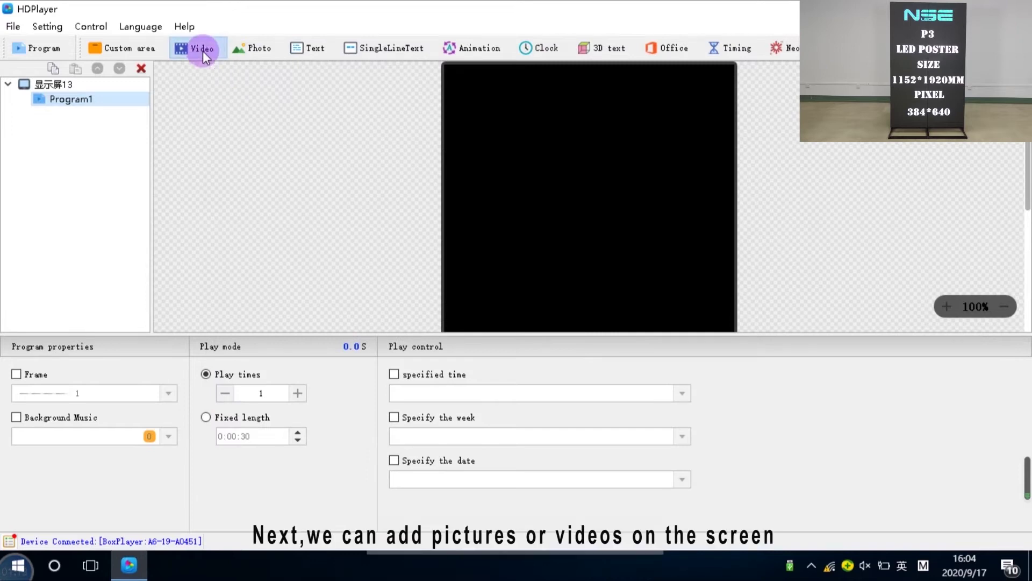
pyautogui.click(211, 379)
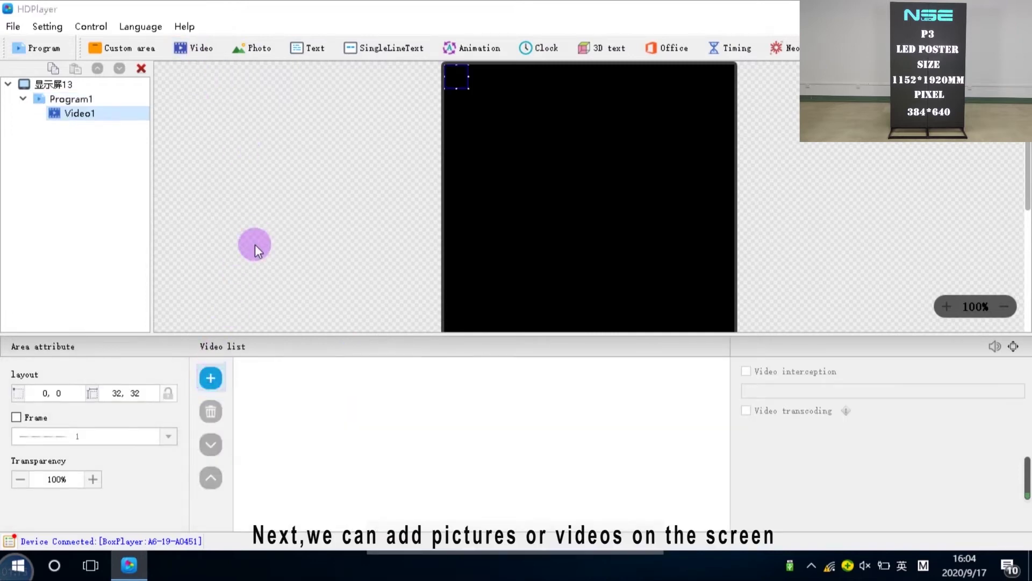
pyautogui.moveTo(289, 195); pyautogui.dragTo(267, 143)
pyautogui.click(387, 355)
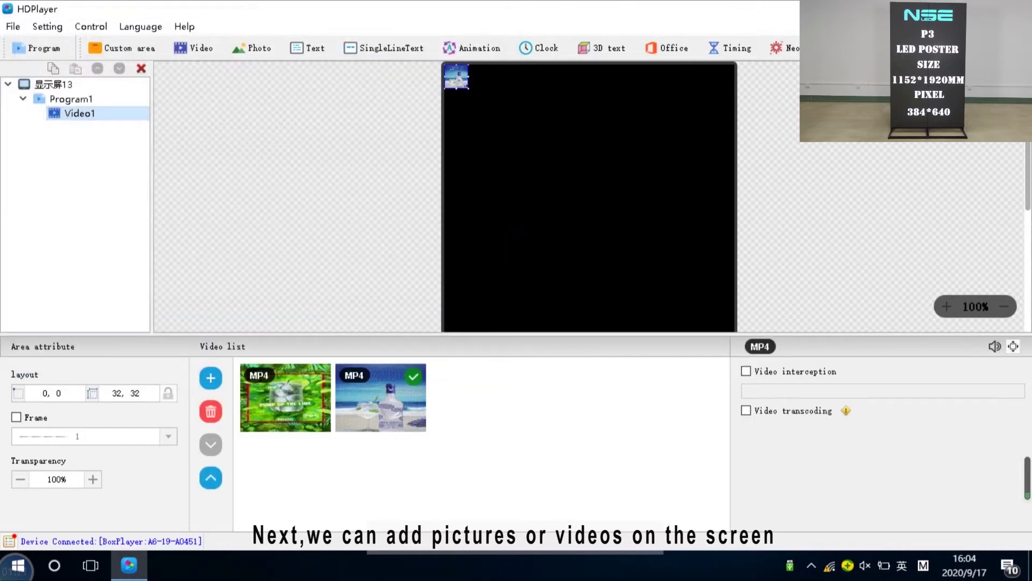
# Stretch the video area to the full screen and send the 显示屏13 project to device A6-19-A0451
pyautogui.click(985, 49)
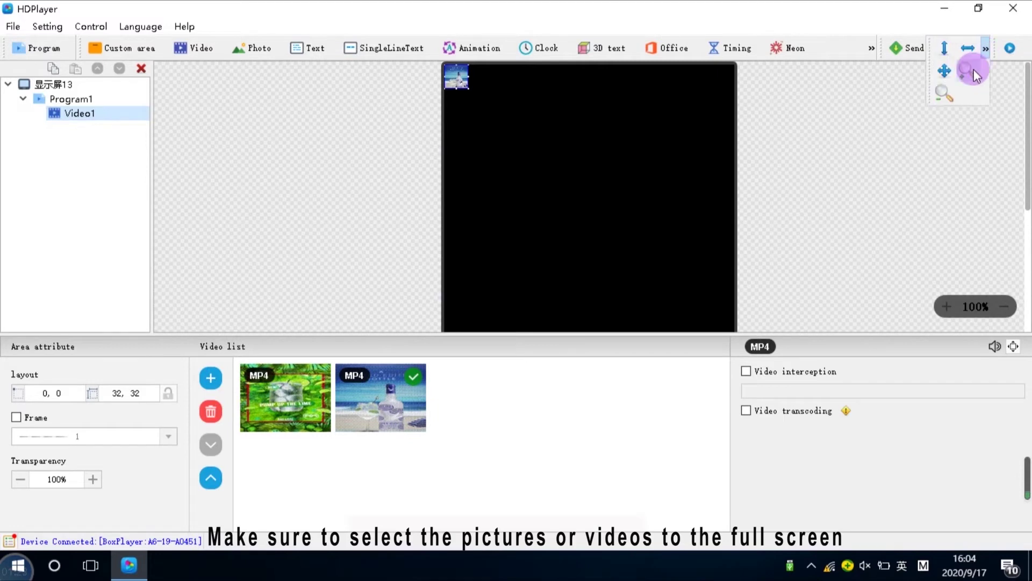
pyautogui.click(945, 71)
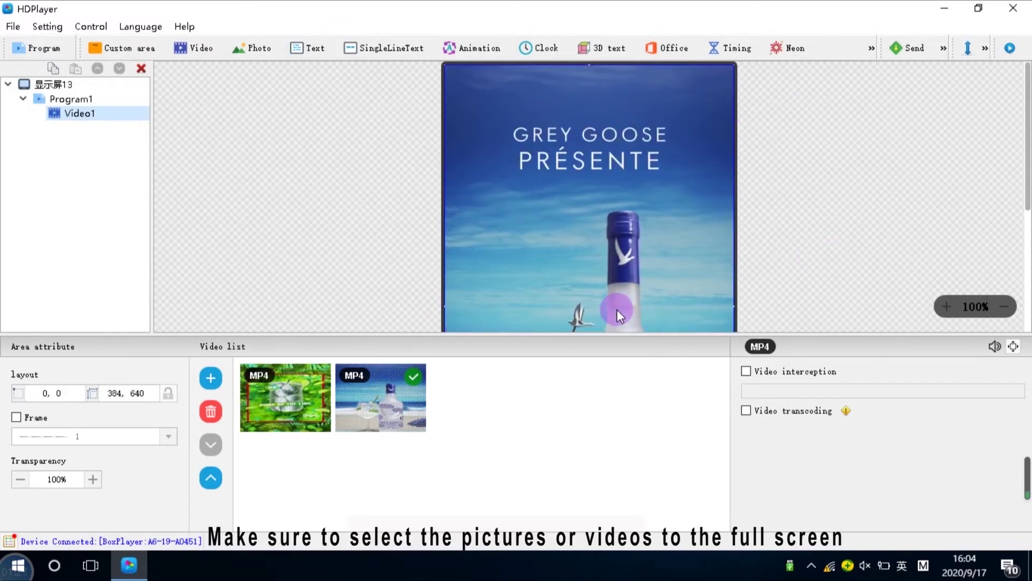
pyautogui.click(911, 52)
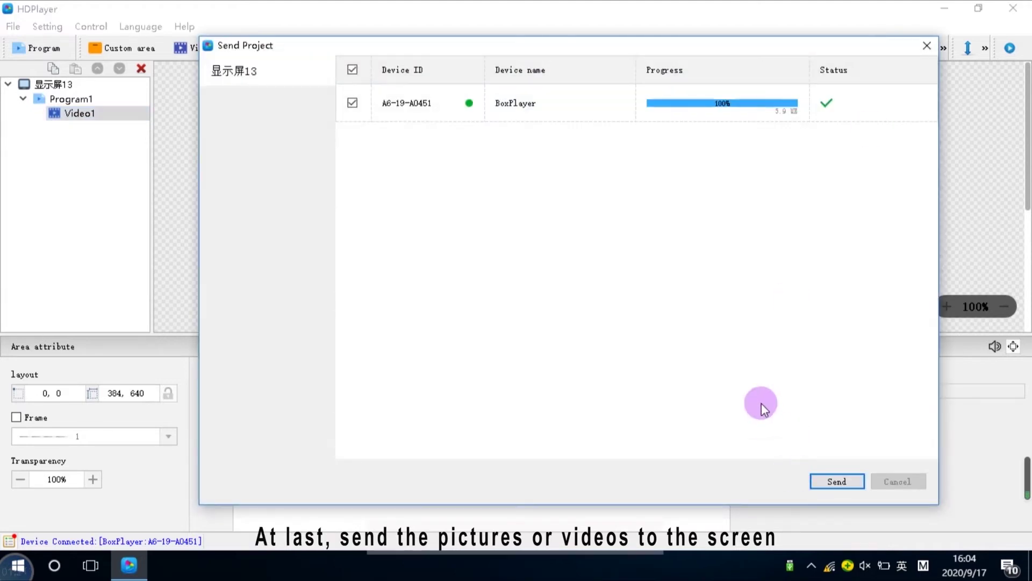
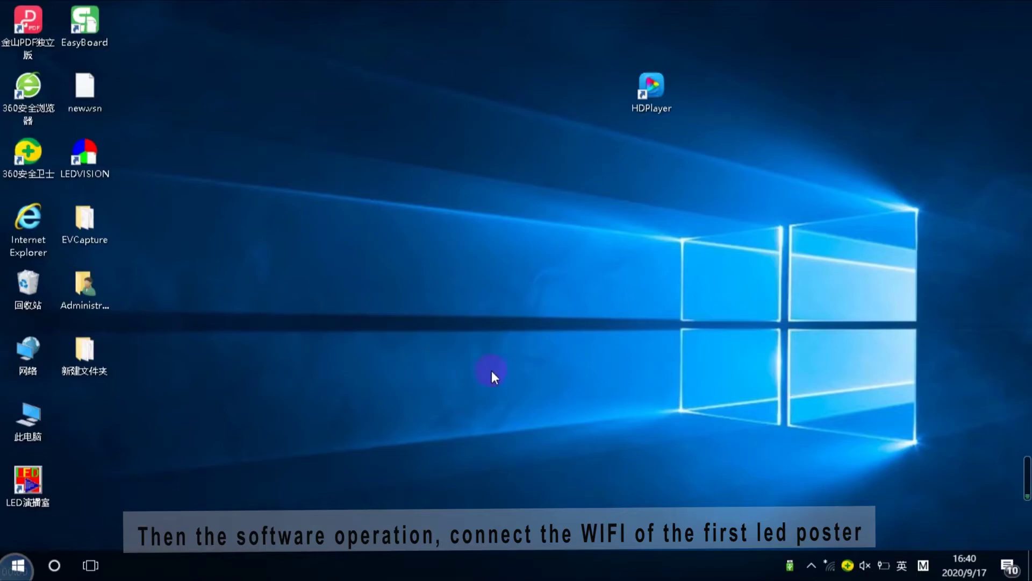
# Connect to the first poster's Wi-Fi network A6-19-A0451 using its network security key
pyautogui.click(830, 565)
pyautogui.scroll(-1, 868, 298)
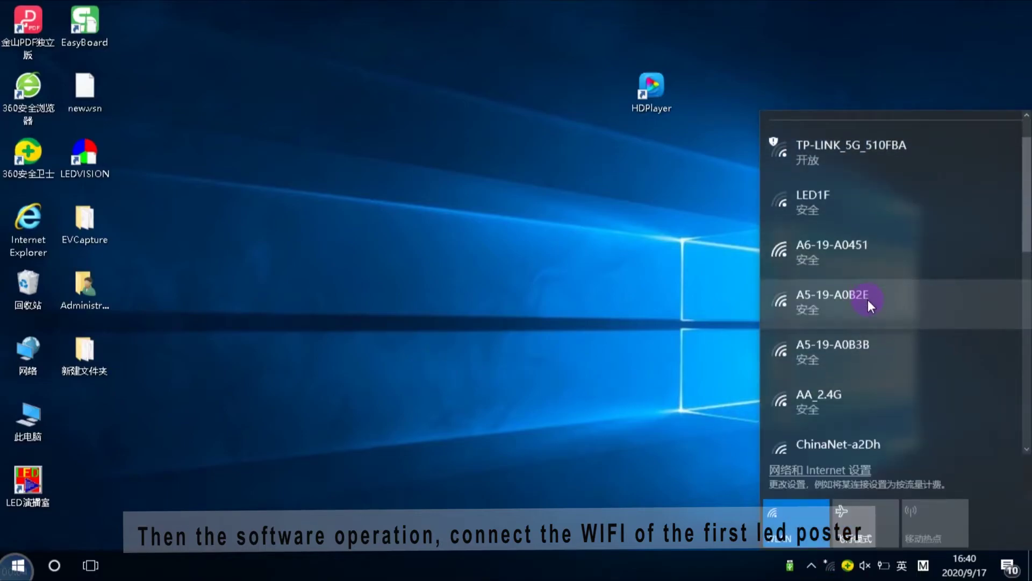
pyautogui.click(859, 245)
pyautogui.click(927, 320)
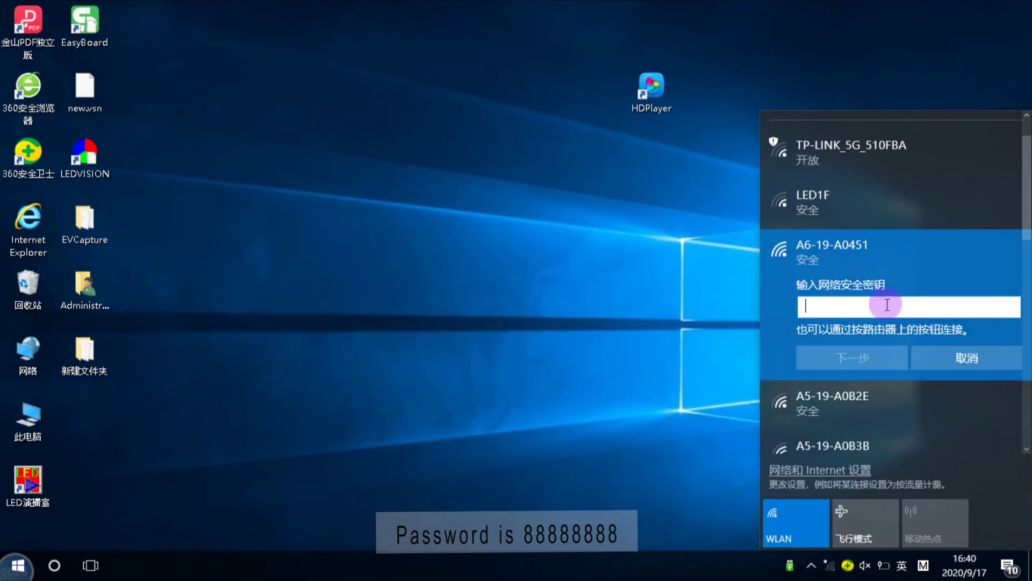
pyautogui.write('88888888')
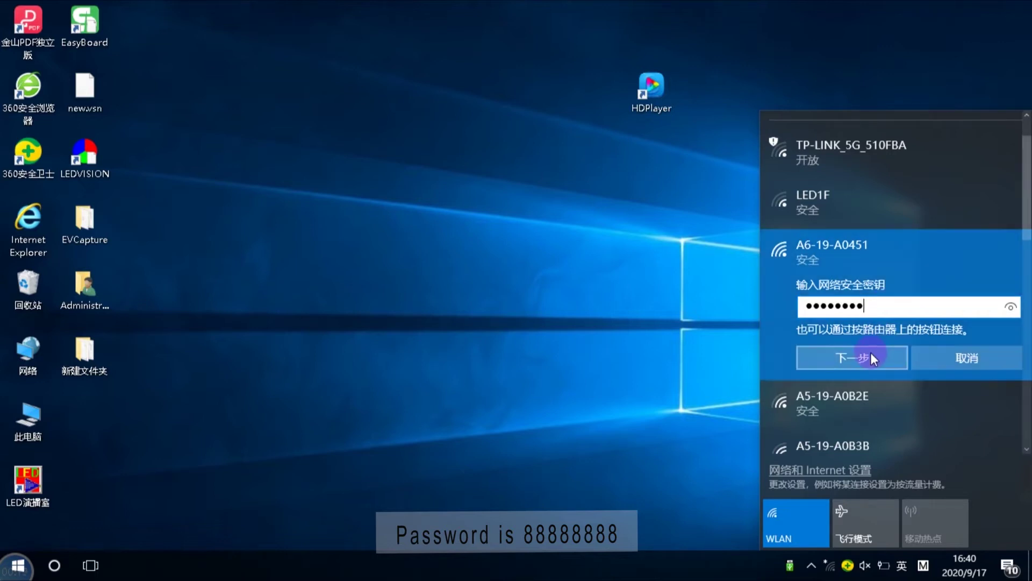
pyautogui.click(872, 355)
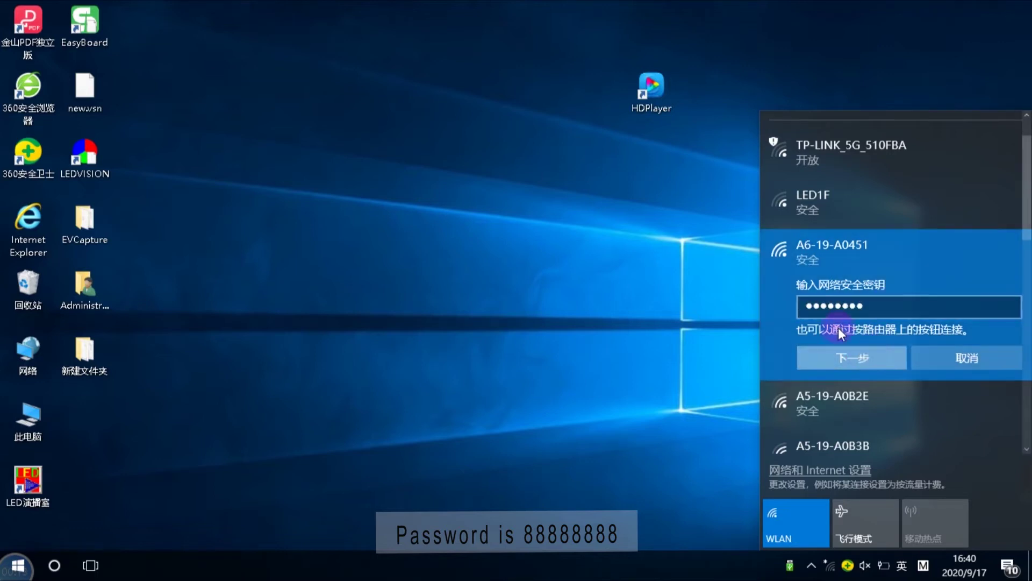
# Launch HDPlayer and set the screen parameters for three combined posters to device type A6, width 576 and height 640
pyautogui.rightClick(646, 92)
pyautogui.click(689, 102)
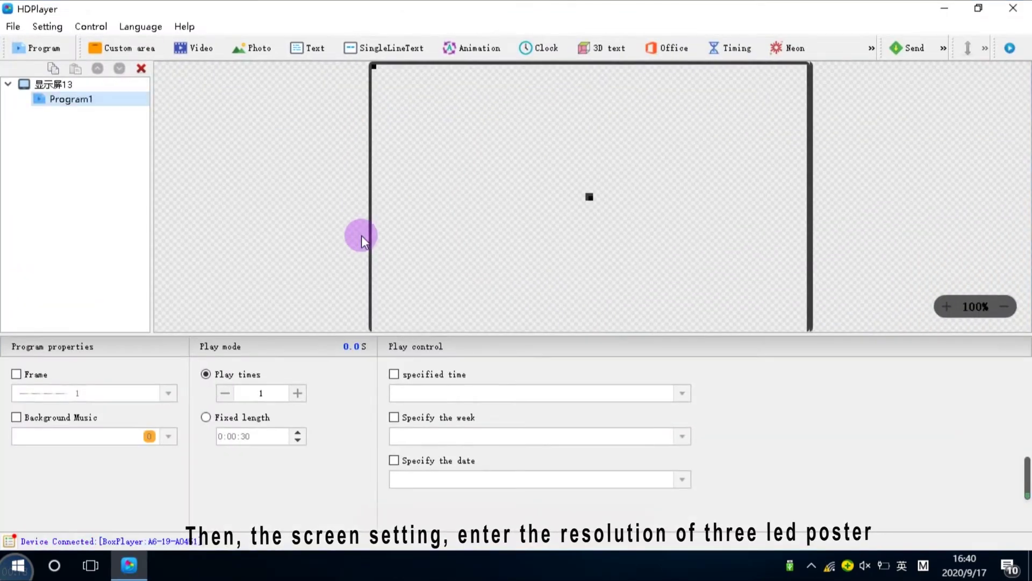
pyautogui.click(48, 27)
pyautogui.click(78, 46)
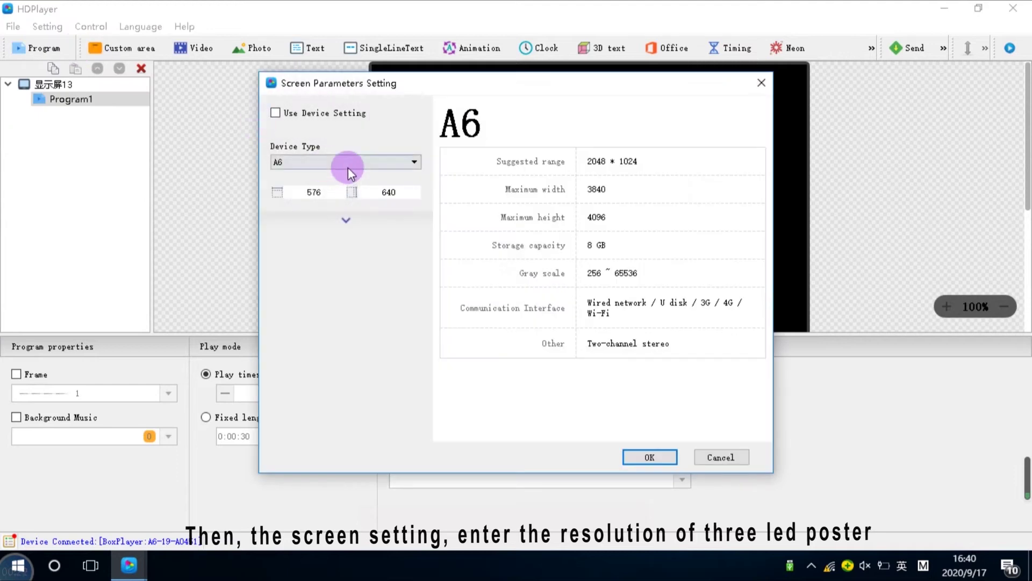
pyautogui.click(347, 163)
pyautogui.click(314, 256)
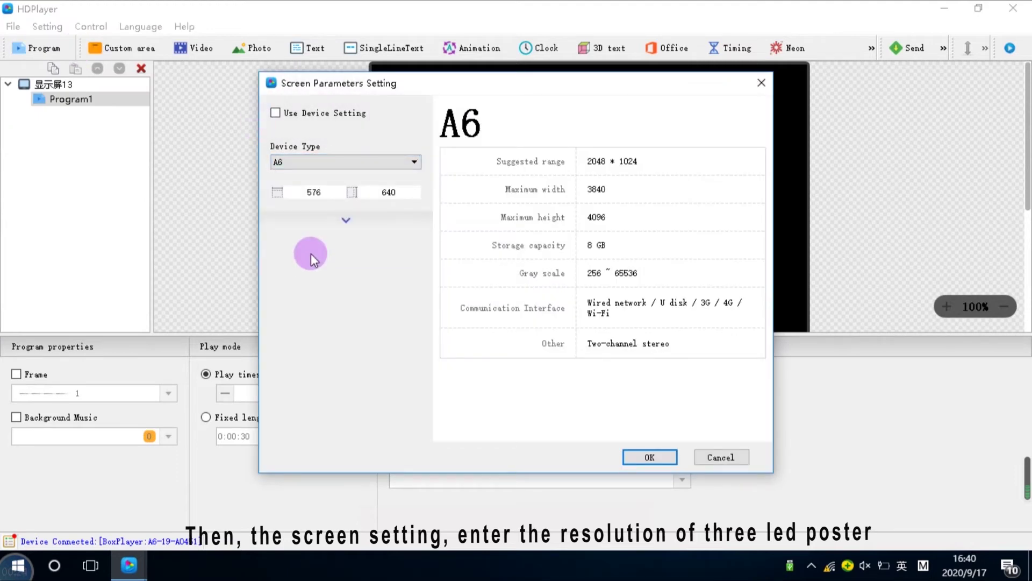
pyautogui.moveTo(336, 194); pyautogui.dragTo(305, 194)
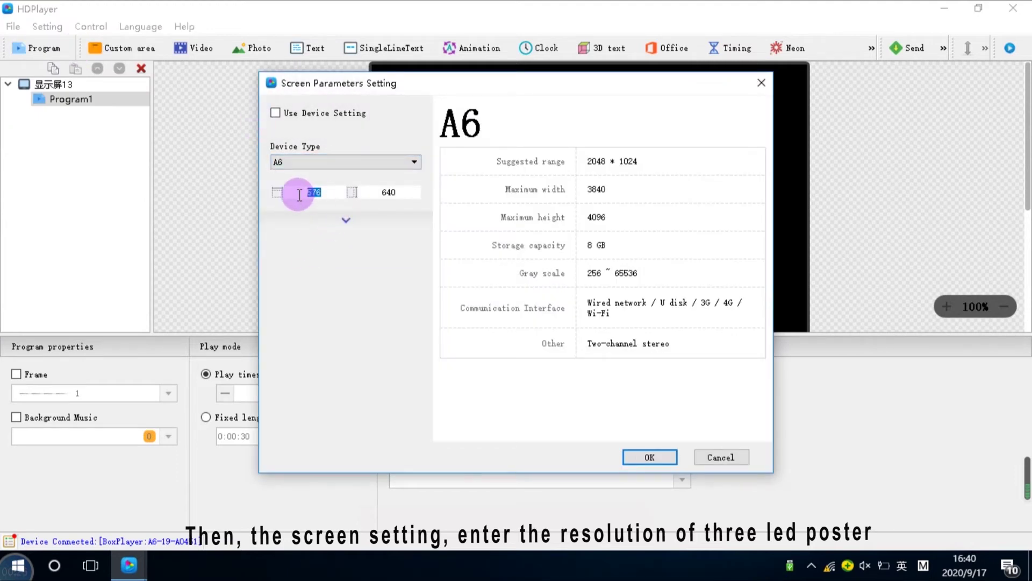
pyautogui.write('576')
pyautogui.moveTo(403, 193); pyautogui.dragTo(374, 194)
pyautogui.write('640')
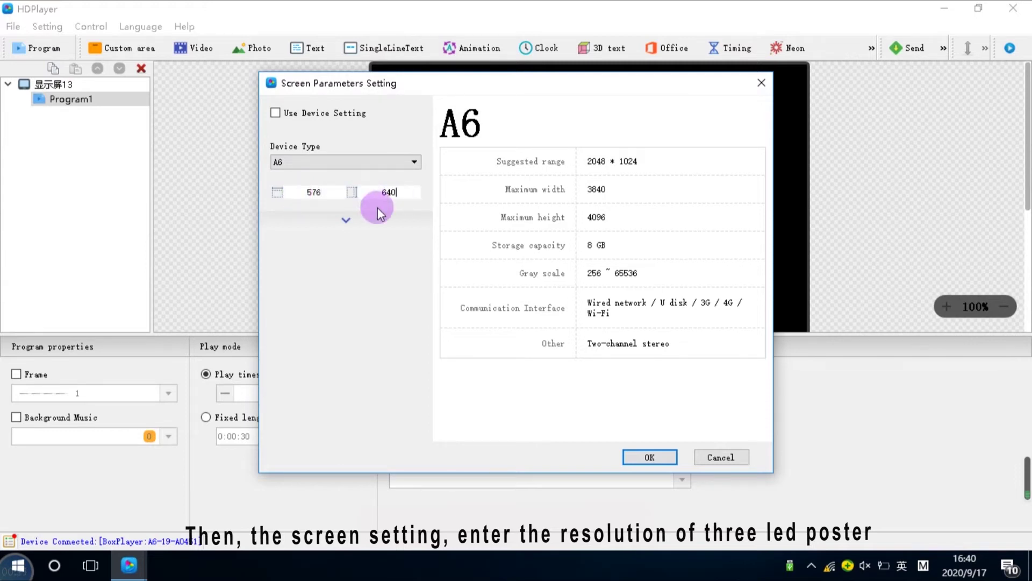
pyautogui.click(645, 457)
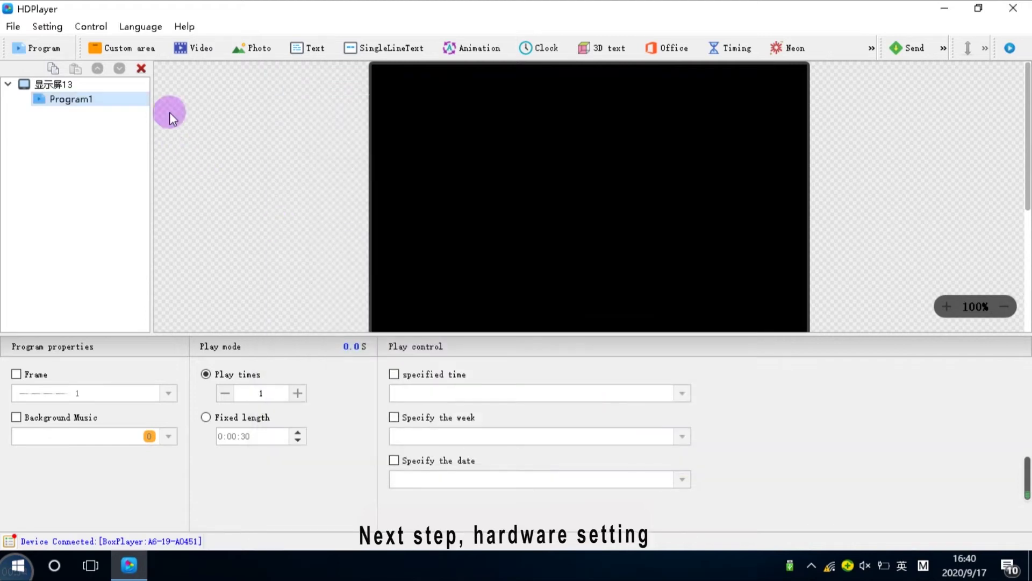
# Open the hardware settings for the three-poster screen by entering the hardware settings password
pyautogui.click(48, 26)
pyautogui.click(77, 64)
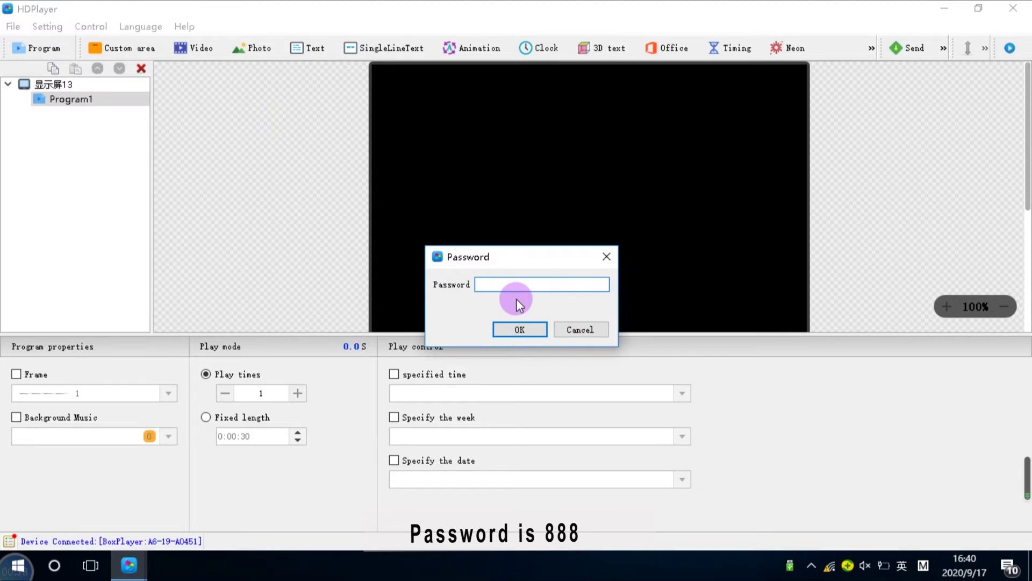
pyautogui.write('88')
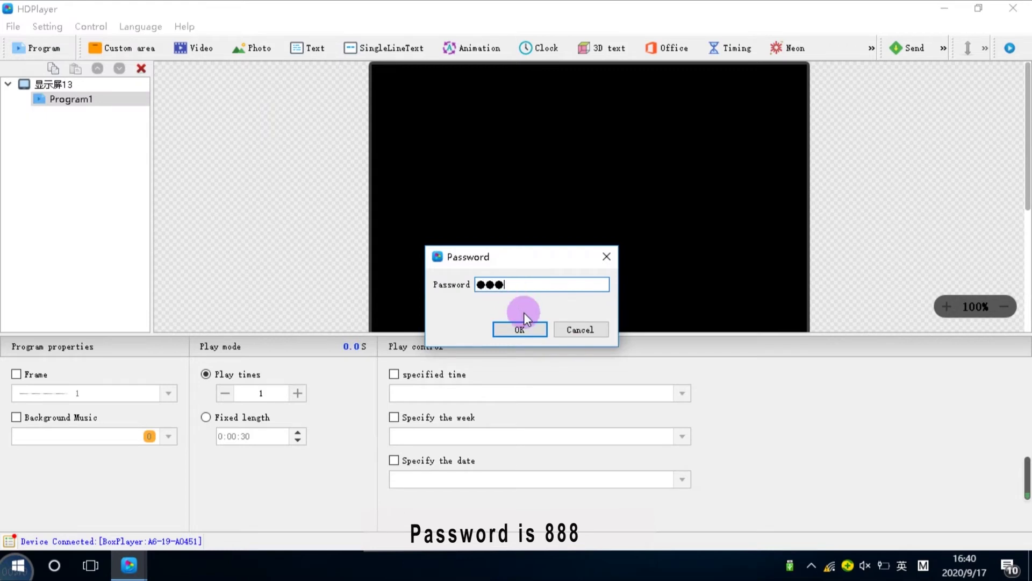
pyautogui.click(519, 329)
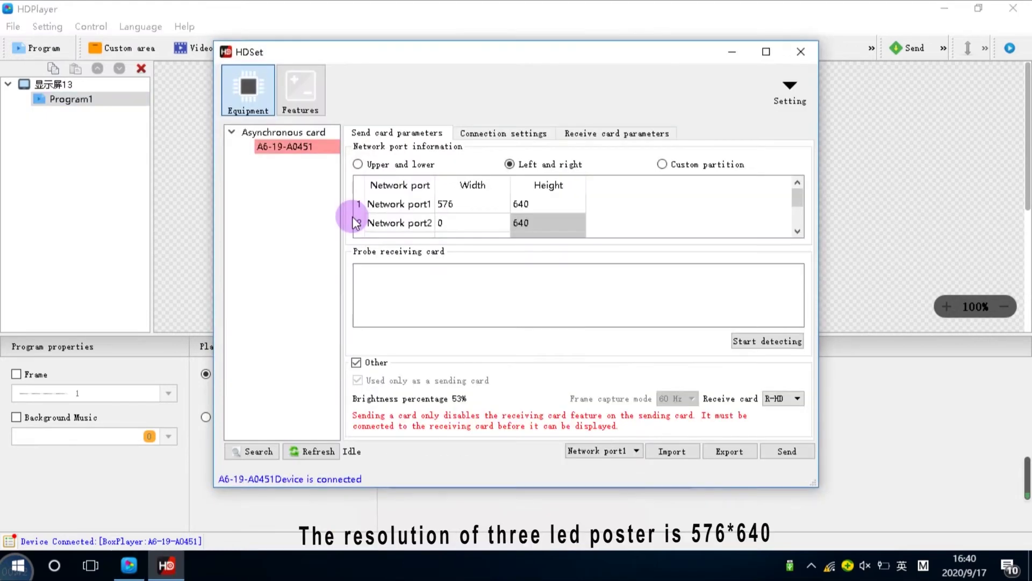
# Set network port 1 in the send card parameters to width 576 and height 640
pyautogui.click(480, 205)
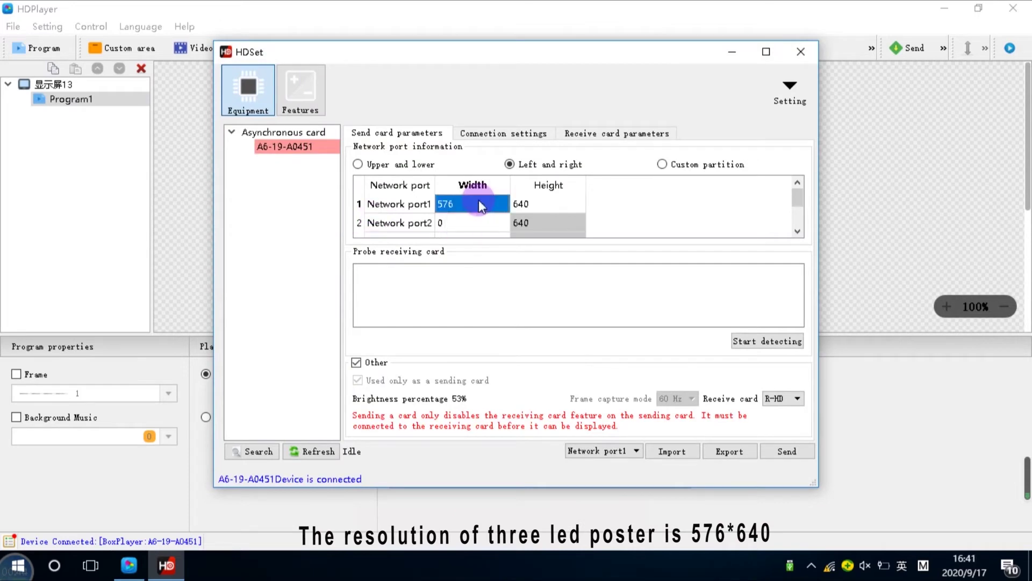
pyautogui.write('5')
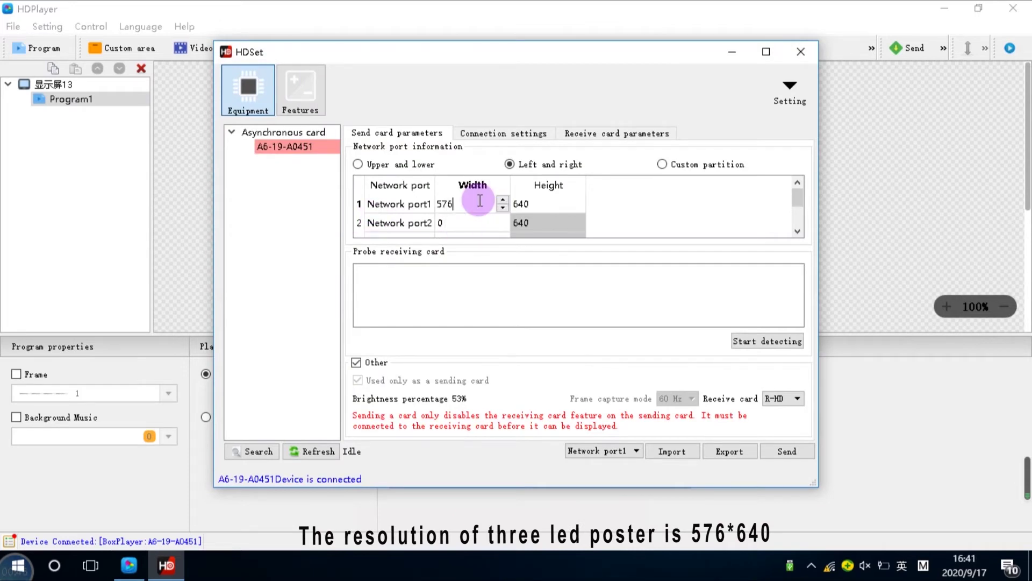
pyautogui.click(531, 203)
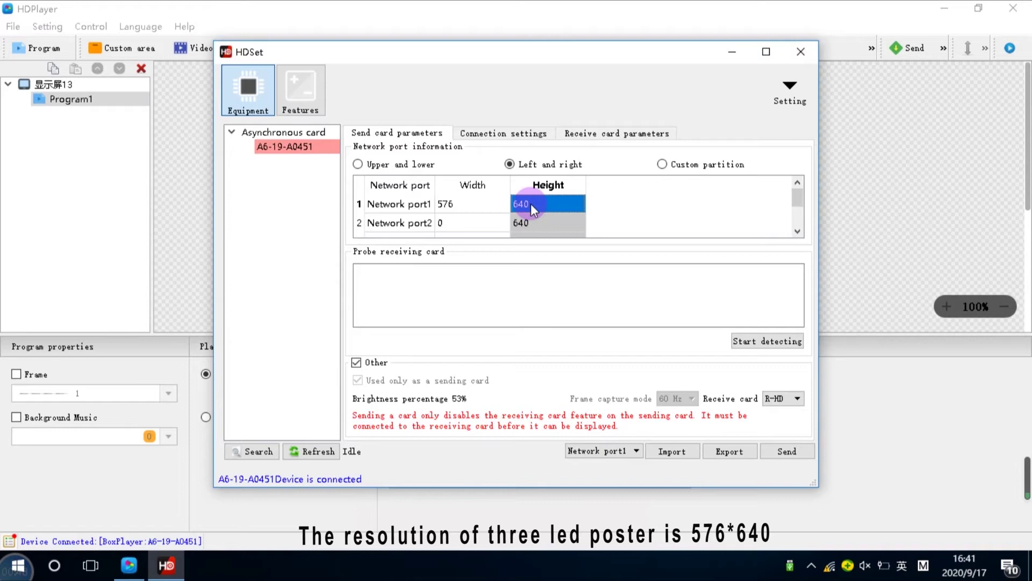
pyautogui.write('64')
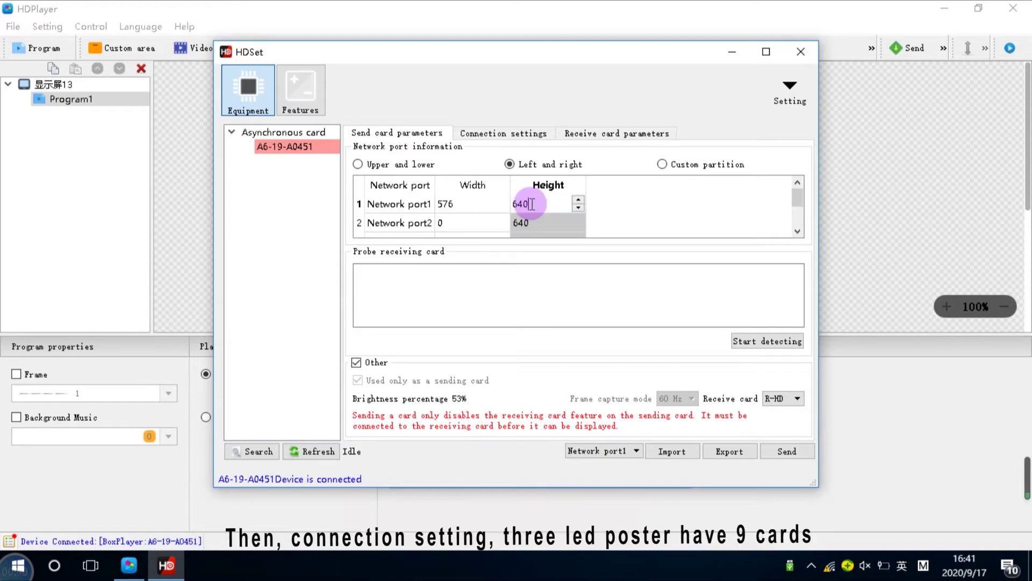
# Set the card connection to 1 row and 9 columns, send the settings to the device and close the hardware settings
pyautogui.click(519, 140)
pyautogui.click(741, 188)
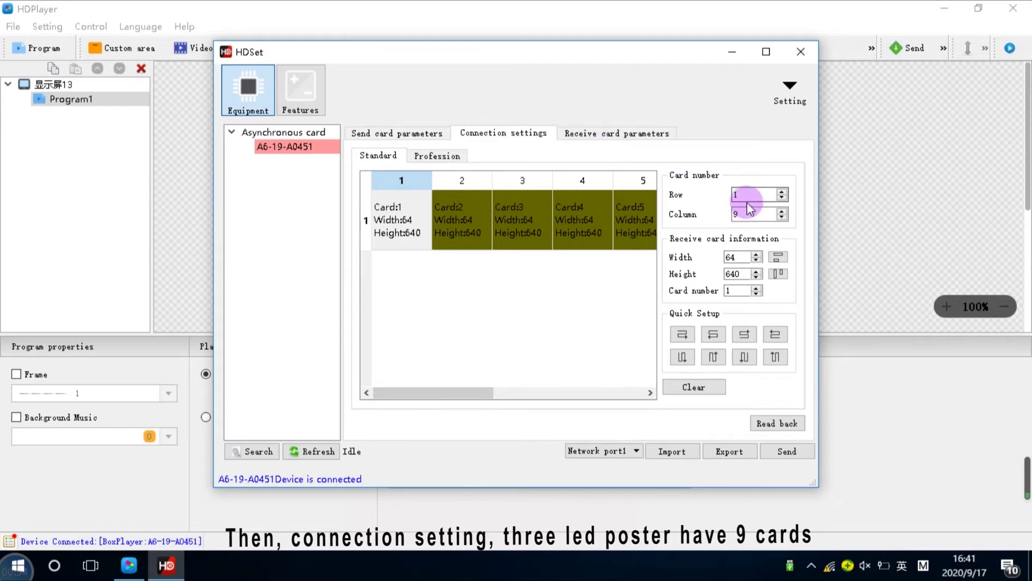
pyautogui.doubleClick(733, 195)
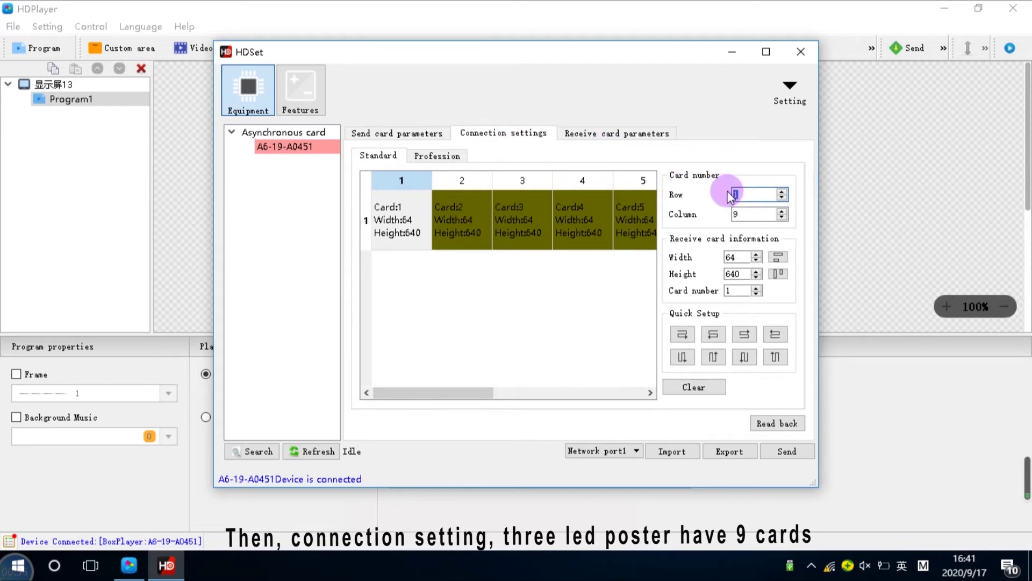
pyautogui.doubleClick(733, 214)
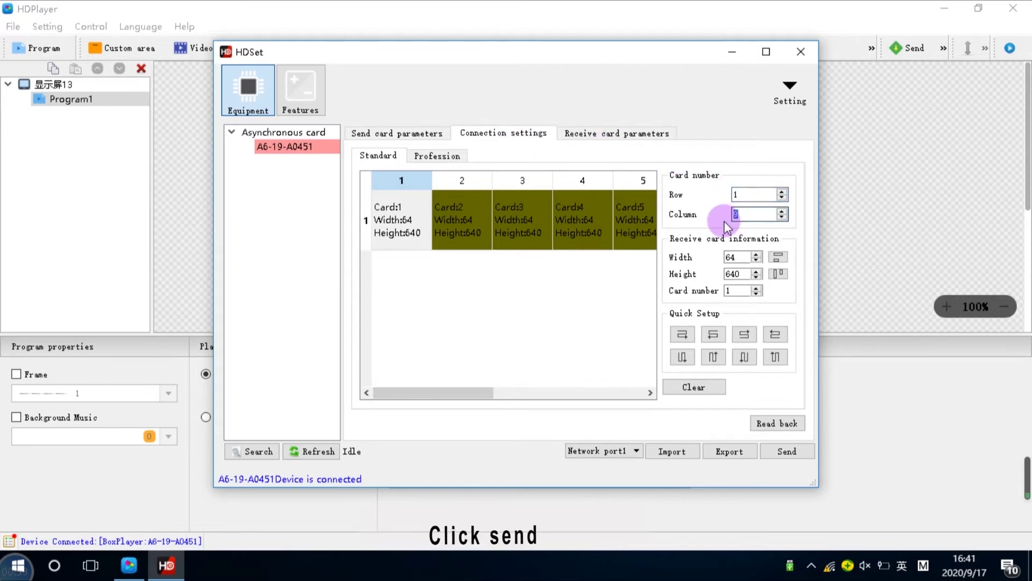
pyautogui.click(777, 453)
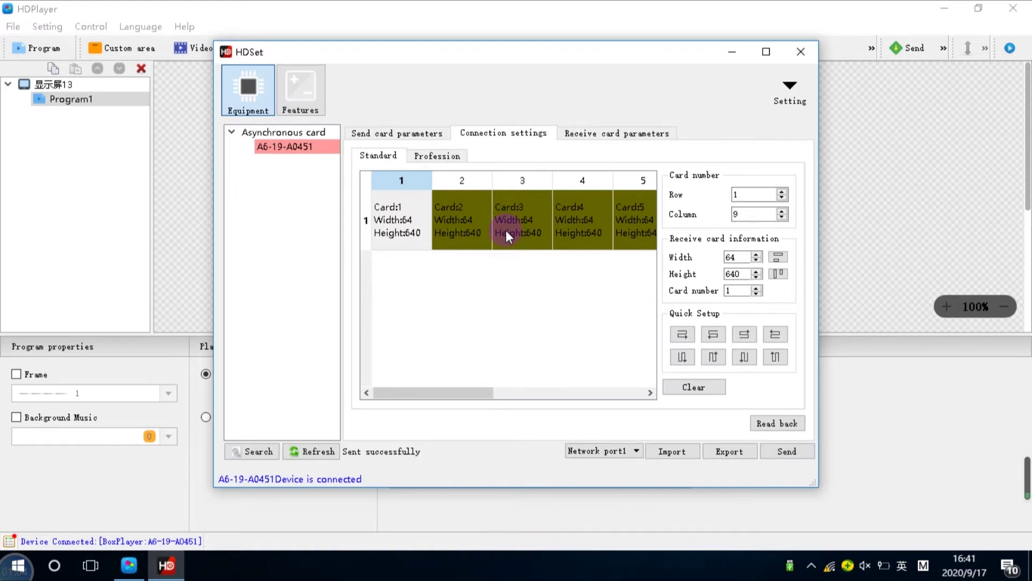
pyautogui.click(801, 52)
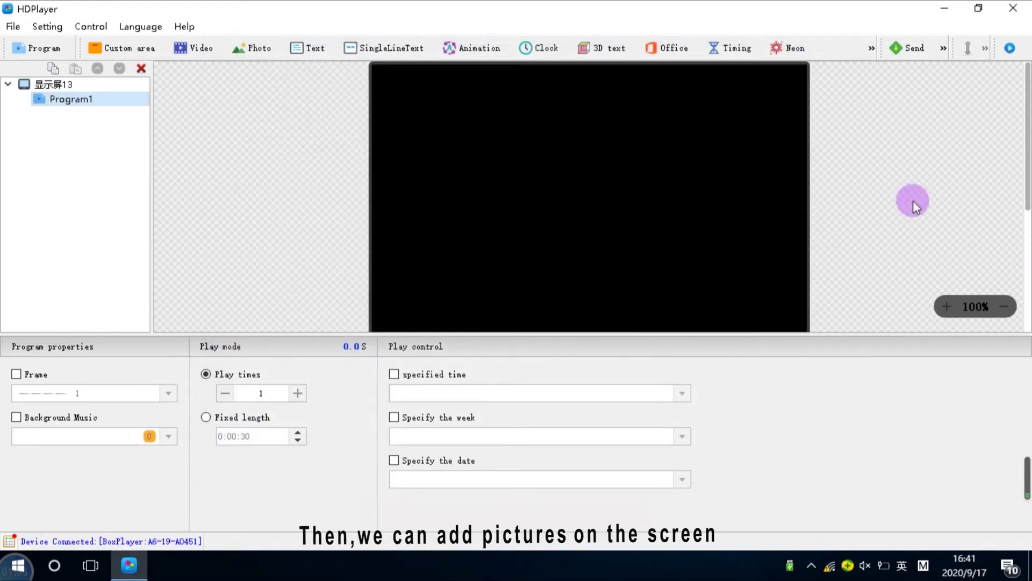
# Add a photo area to Program1 and load the three pictures from the 三台图片 folder in 拍摄素材-9.16
pyautogui.click(246, 47)
pyautogui.click(211, 379)
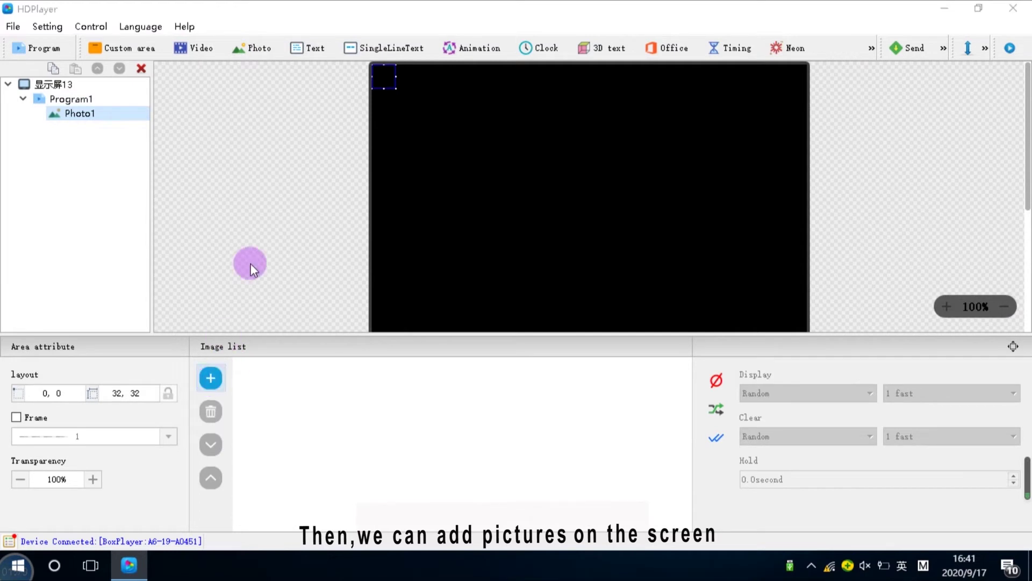
pyautogui.click(352, 167)
pyautogui.doubleClick(352, 167)
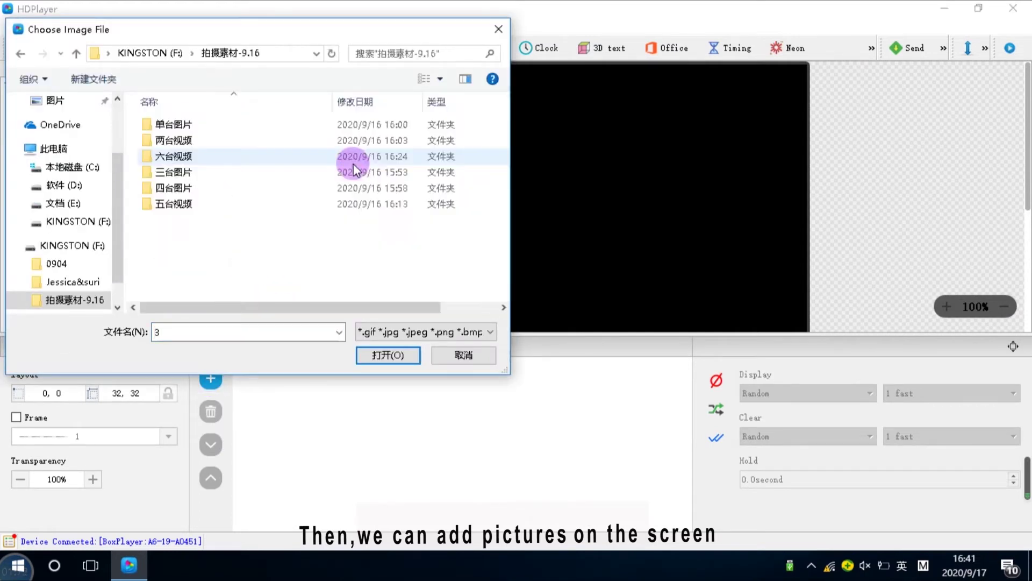
pyautogui.doubleClick(265, 174)
pyautogui.moveTo(298, 277); pyautogui.dragTo(272, 225)
pyautogui.click(384, 353)
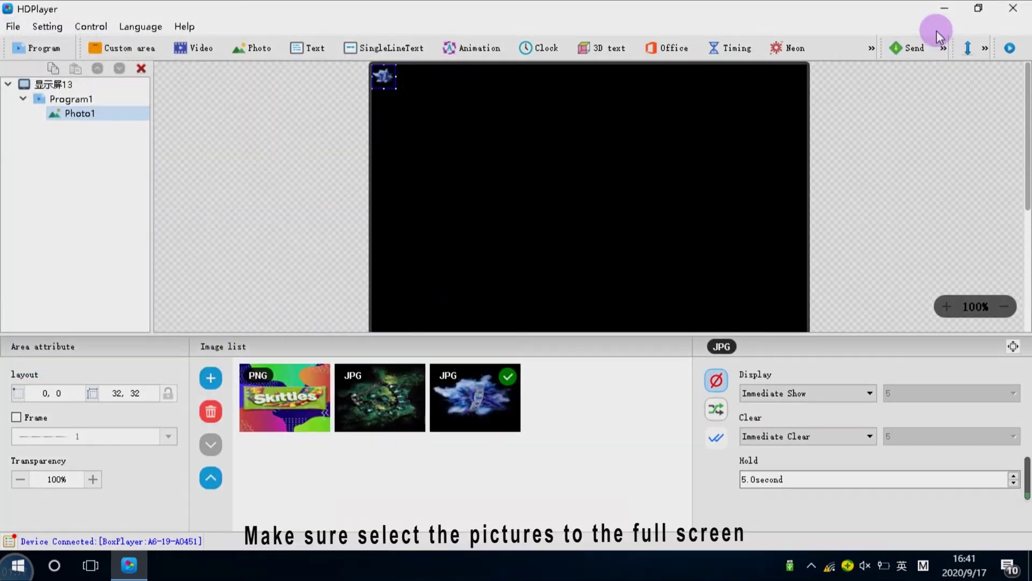
# Stretch the photo area to the full screen and send the program to the LED posters
pyautogui.click(988, 53)
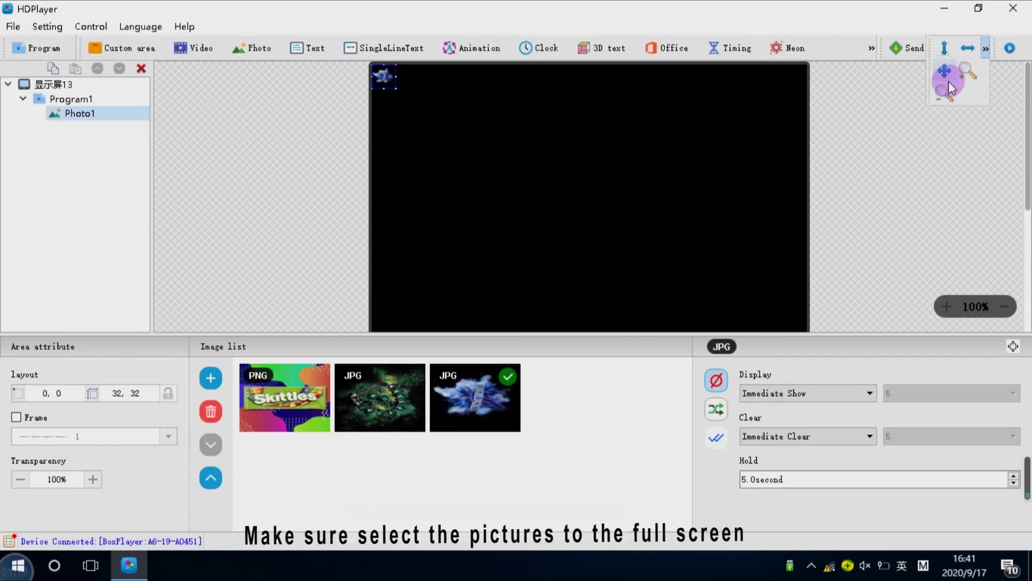
pyautogui.click(948, 82)
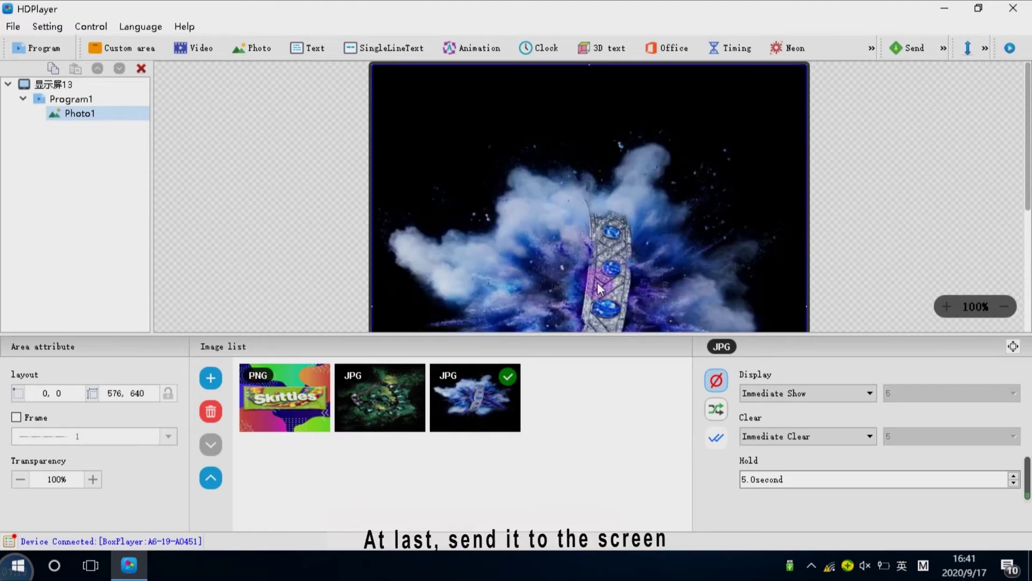
pyautogui.click(914, 53)
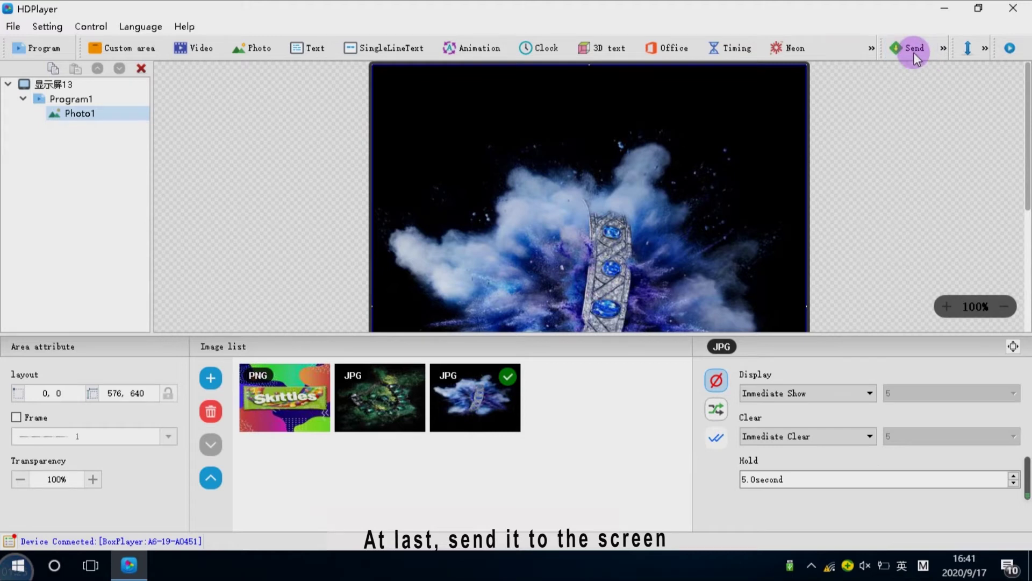